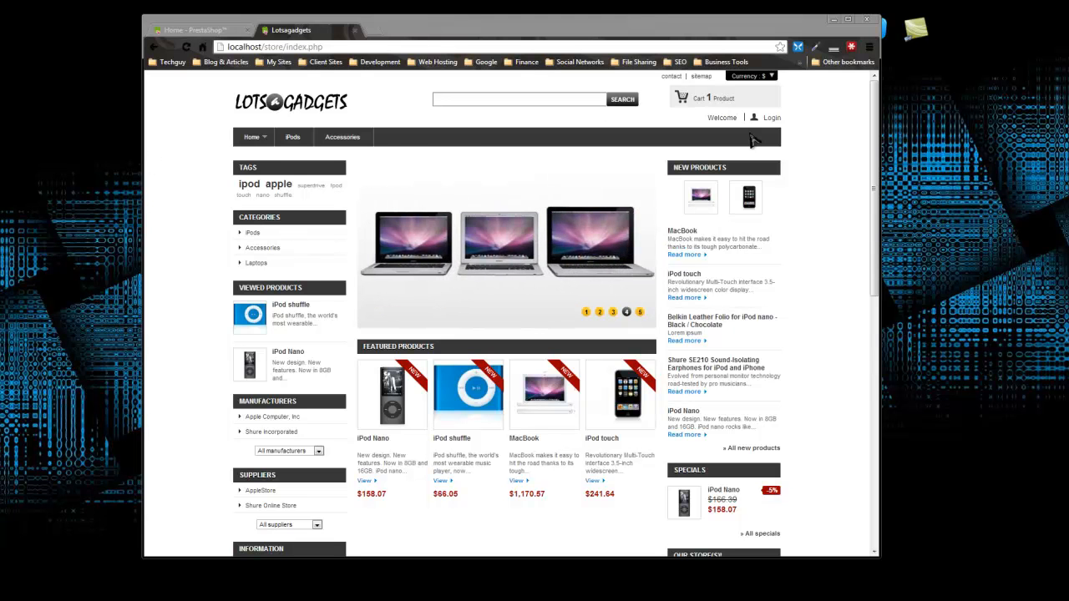
Look over the Lotsagadgets storefront's home page, including its category menu, featured products, manufacturers, suppliers and information blocks
mouse_move(871, 155)
mouse_down()
mouse_move(868, 244)
mouse_move(866, 155)
mouse_up()
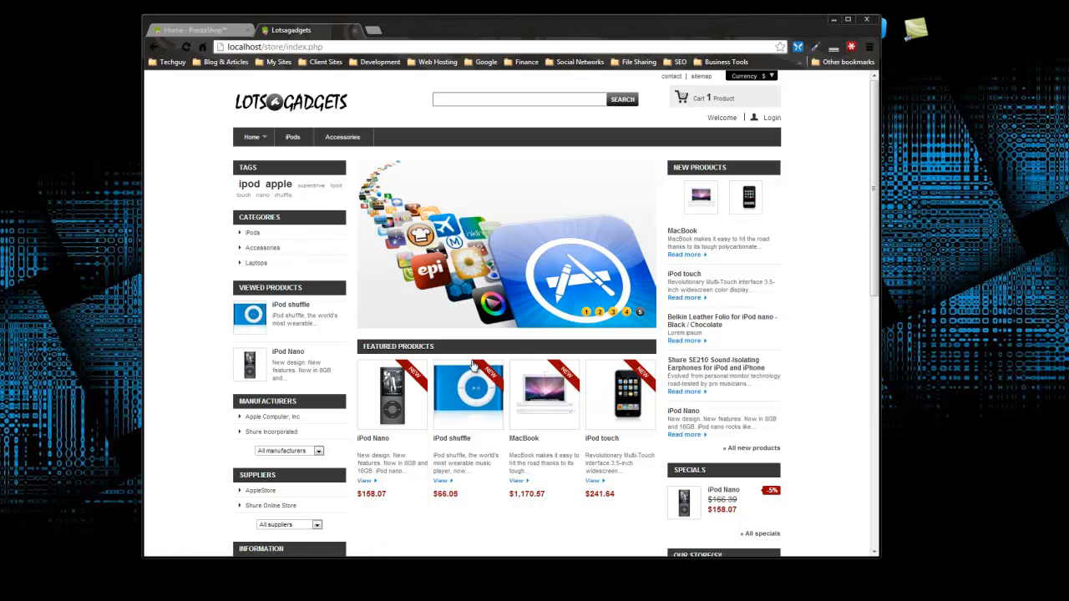
drag(876, 215, 826, 282)
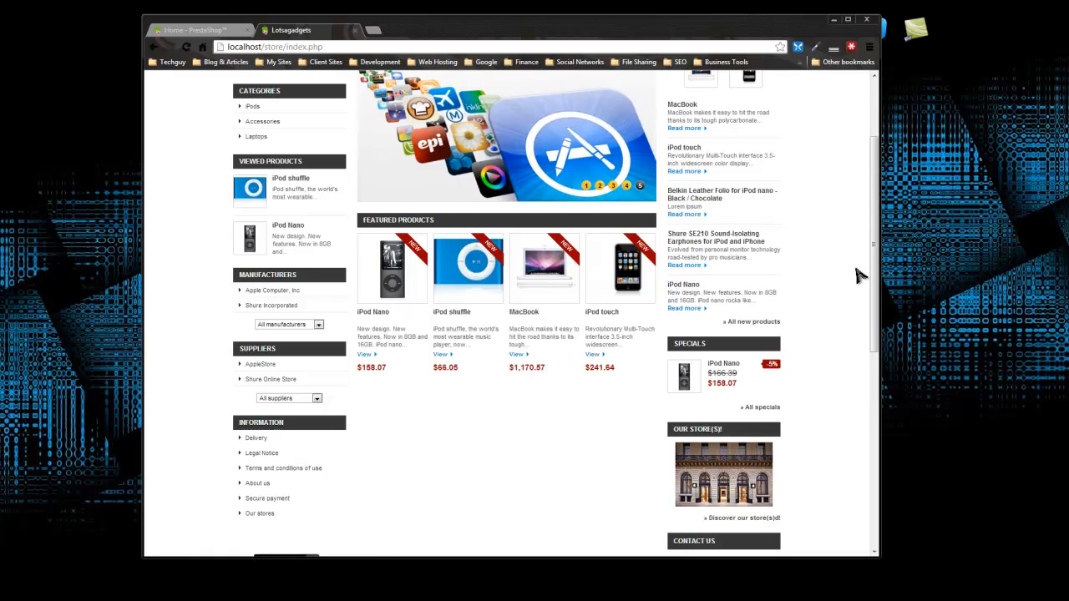
scroll(860, 213, up, 2)
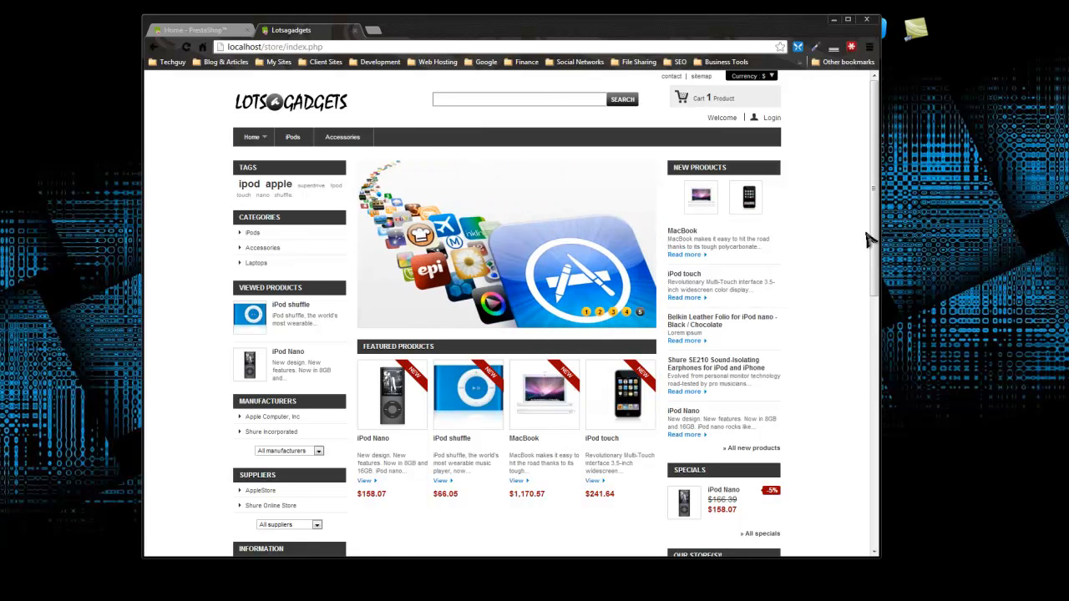
drag(877, 238, 867, 327)
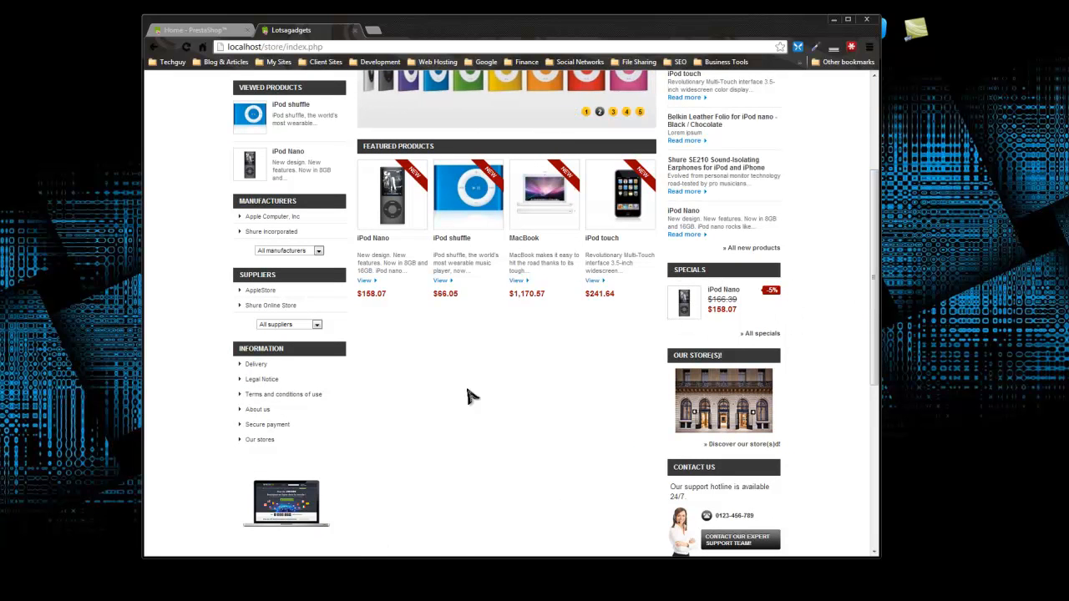
drag(871, 306, 866, 195)
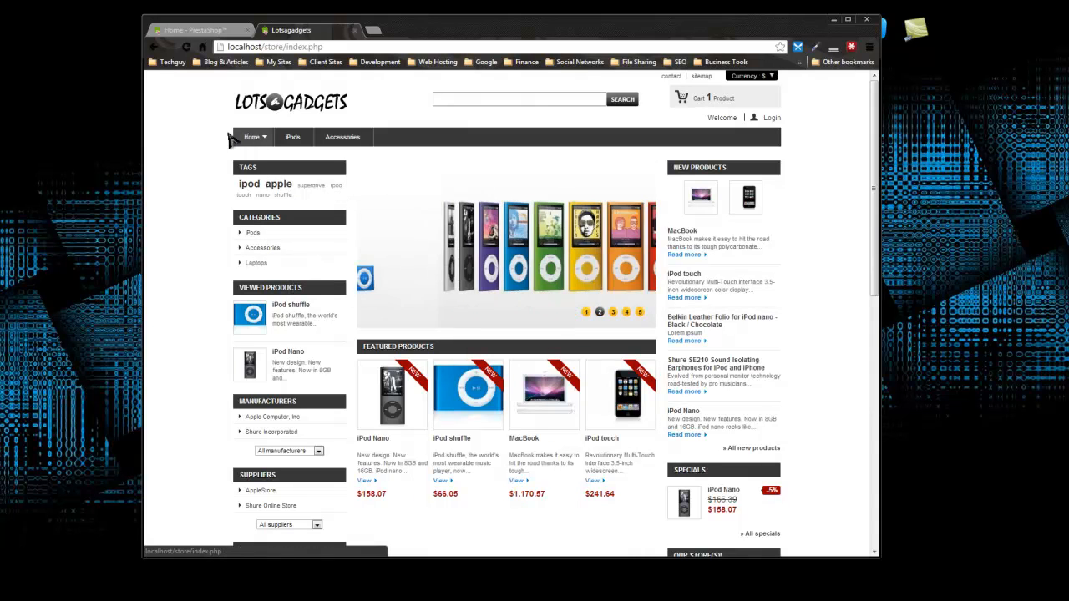
mouse_move(264, 142)
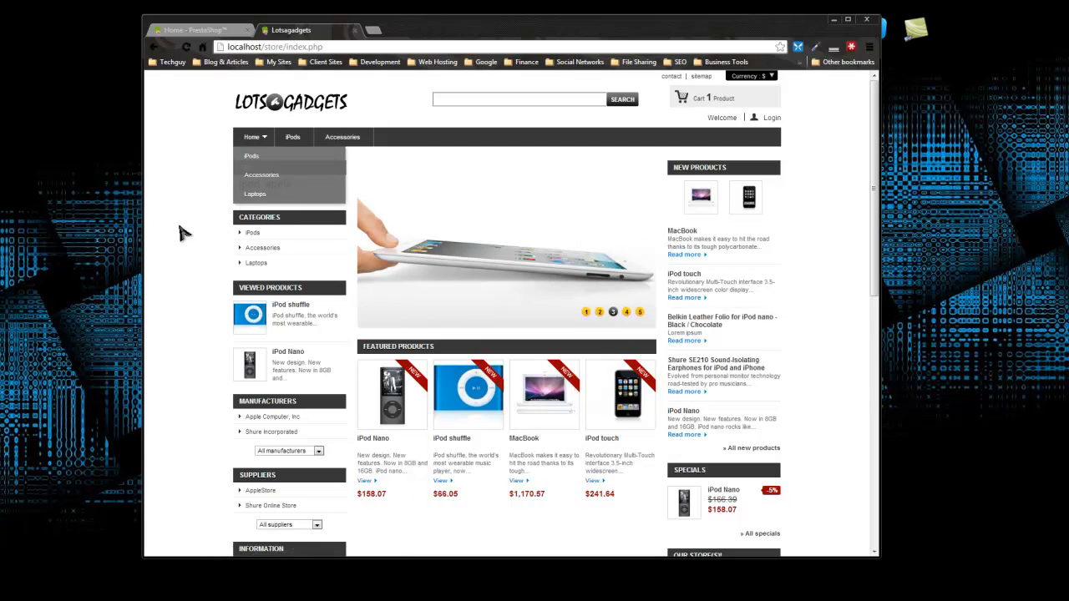
scroll(179, 230, down, 3)
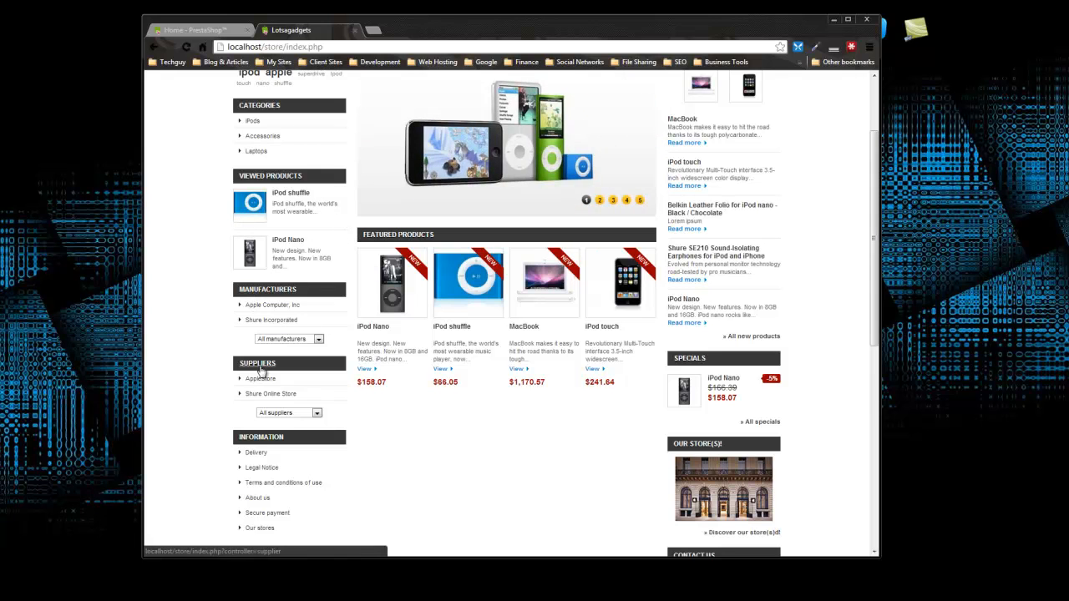
scroll(177, 294, up, 2)
scroll(177, 294, down, 5)
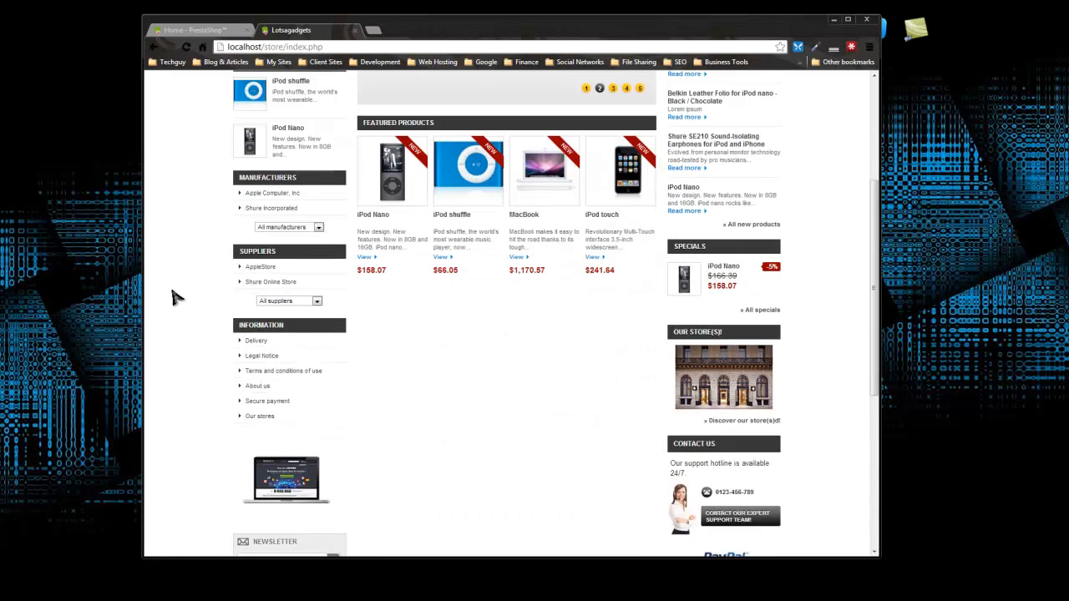
scroll(171, 298, up, 6)
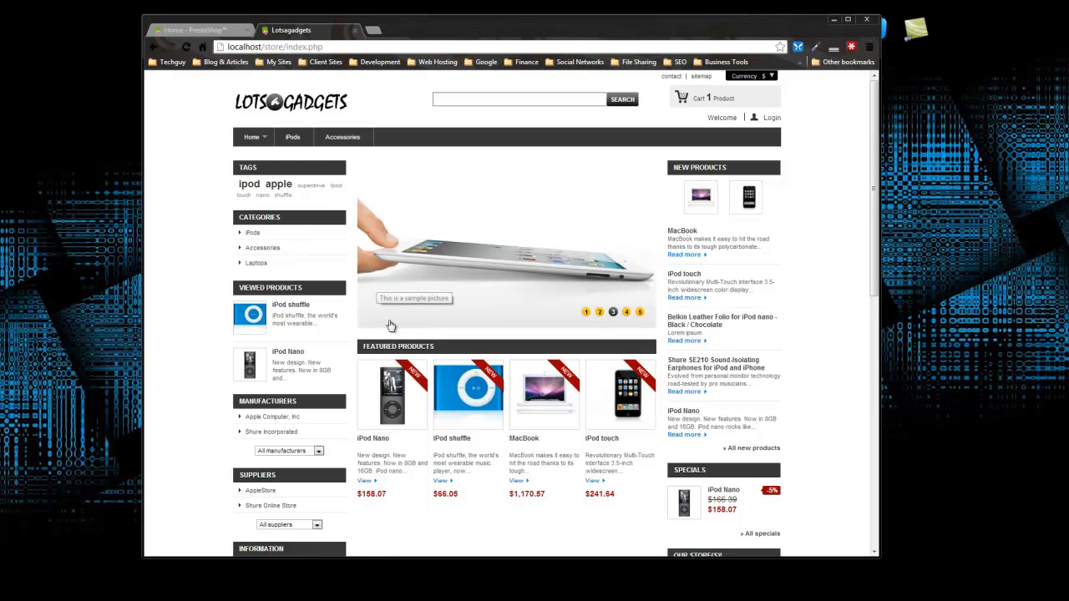
In the PrestaShop back office, start a new catalog manufacturer named Dell
click(195, 30)
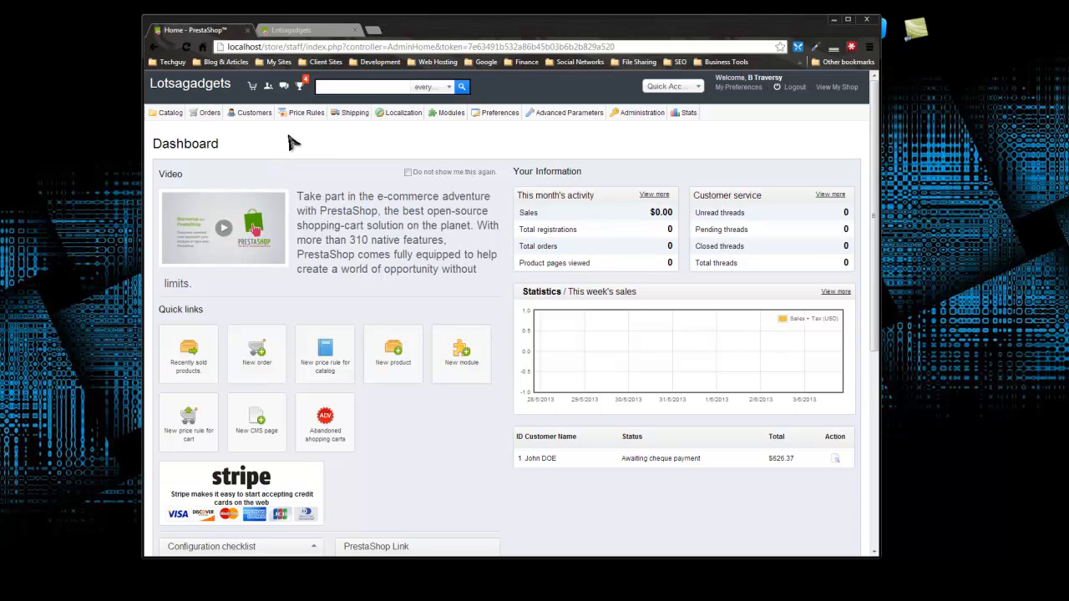
mouse_move(171, 115)
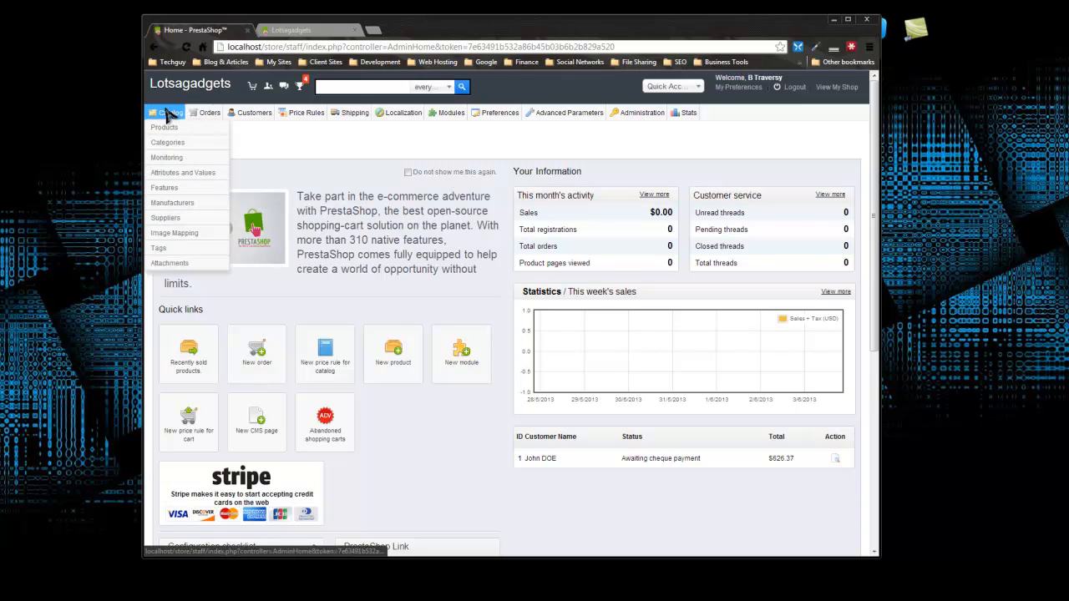
click(188, 207)
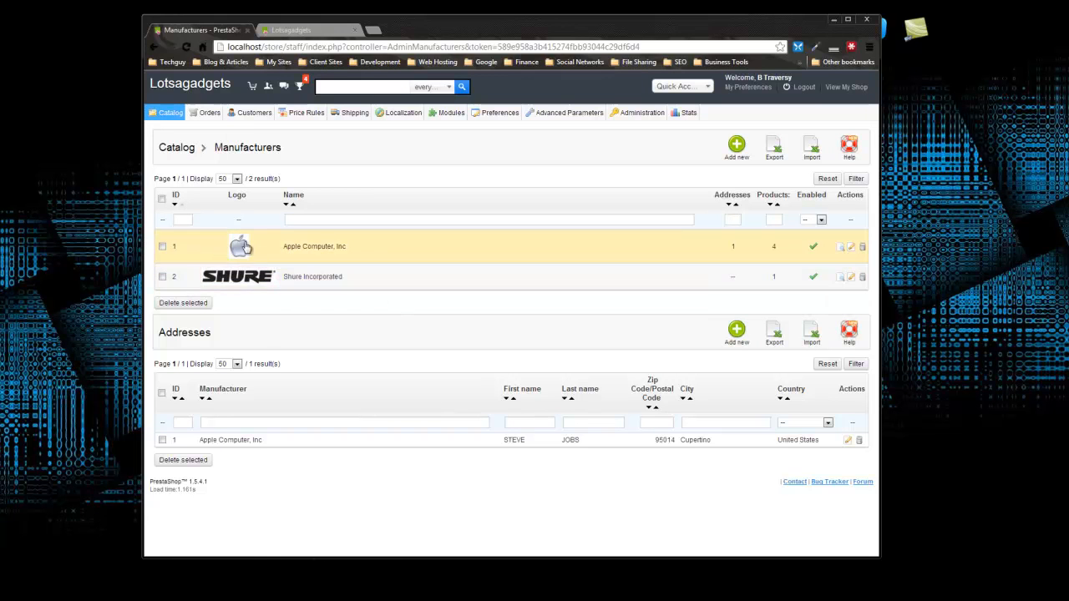
click(736, 147)
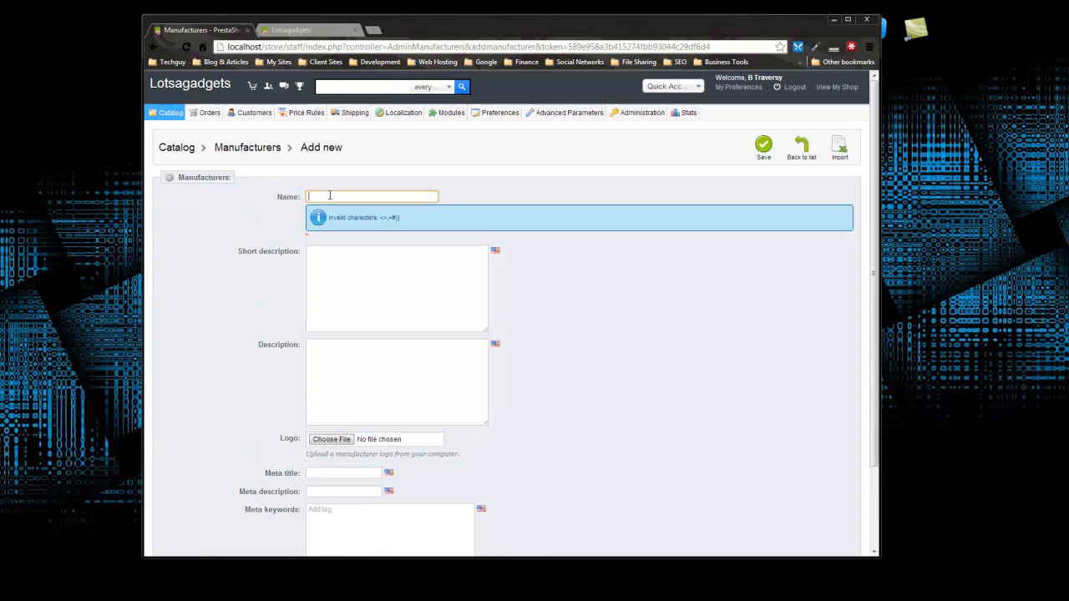
text(Dell)
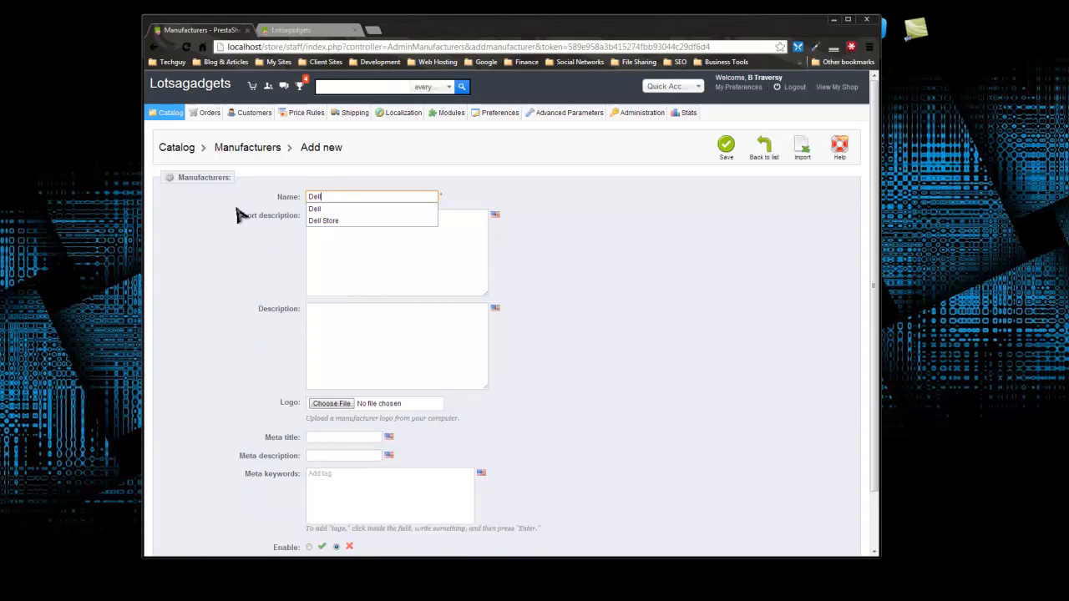
Enter "Dell offers quality laptops and desktops" as both the short description and the description of the manufacturer
click(377, 255)
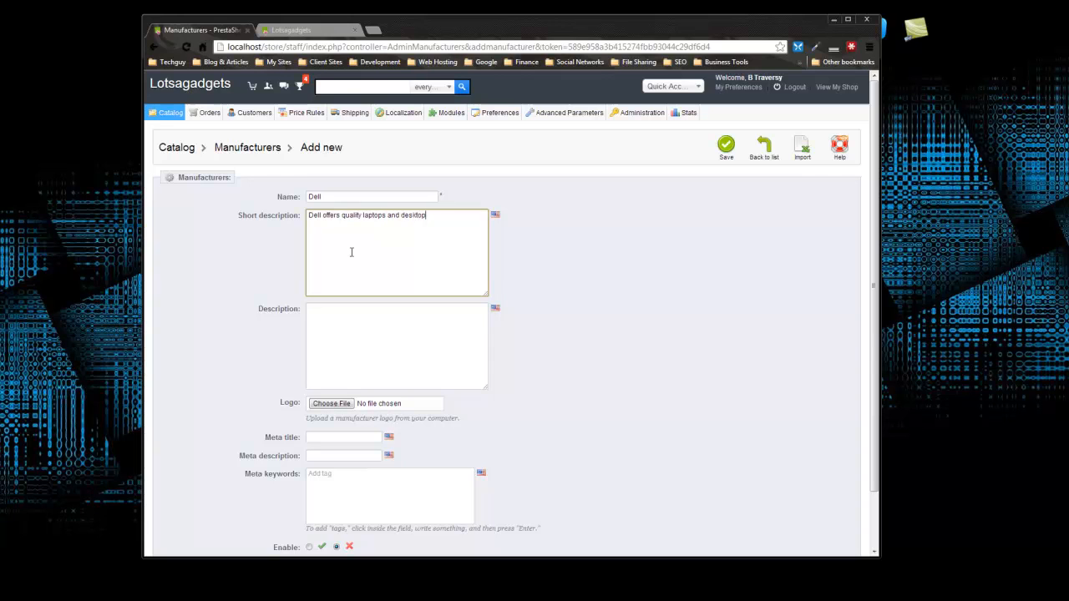
drag(434, 217, 270, 220)
key(ctrl+c)
click(353, 343)
key(ctrl+v)
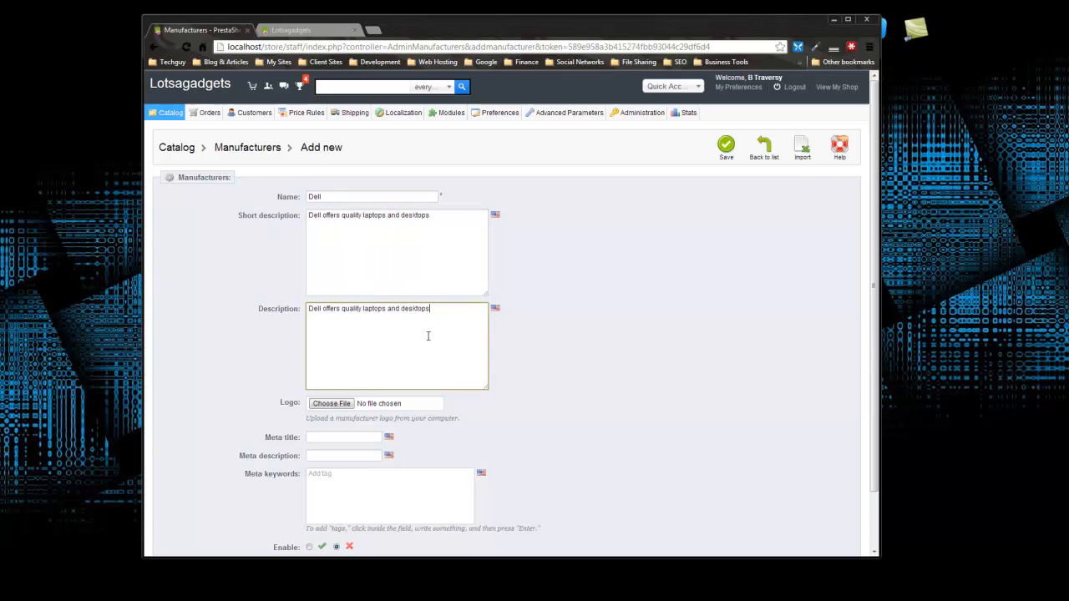
Choose dell_computer-logo.jpg from the Downloads folder as the manufacturer's logo
scroll(523, 265, down, 1)
click(321, 343)
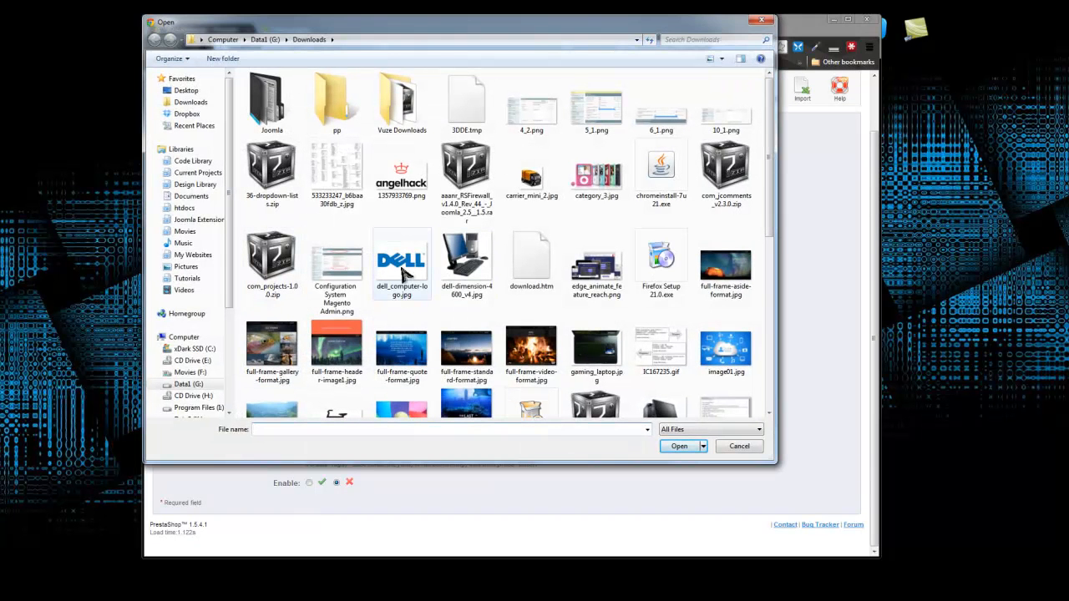
double_click(399, 274)
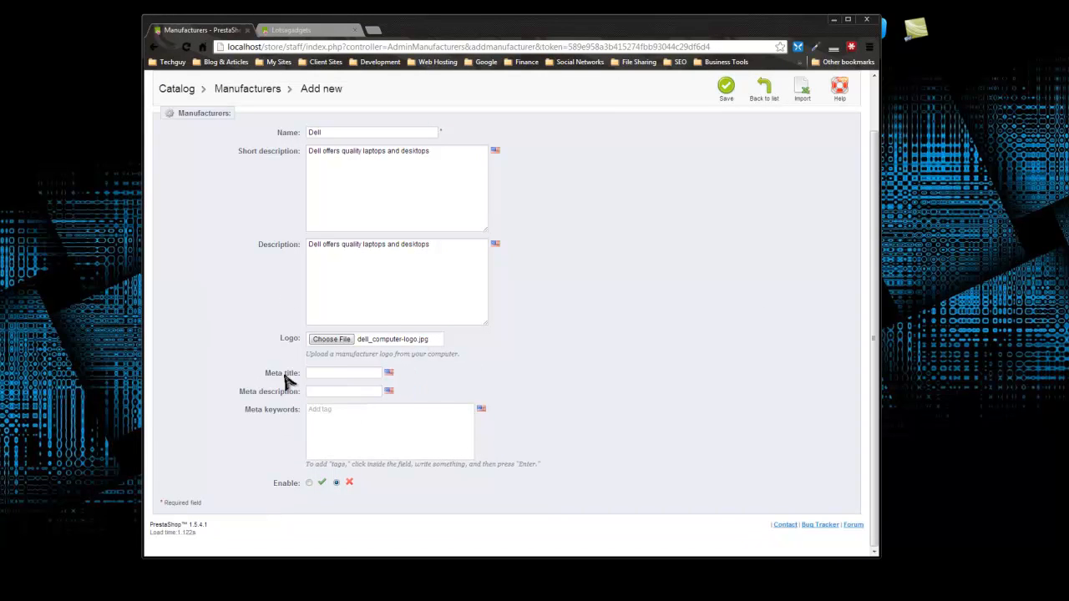
Enable the Dell manufacturer and save it
click(309, 483)
scroll(689, 334, up, 1)
click(726, 147)
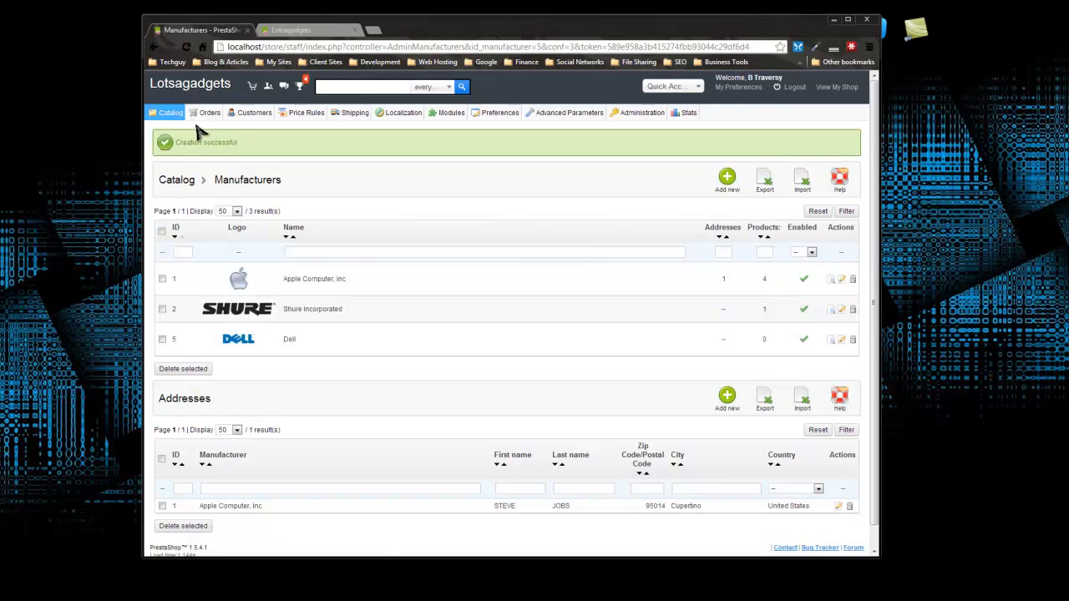
Start a new catalog supplier named Dell Store with the description "This is the Dell store"
mouse_move(175, 117)
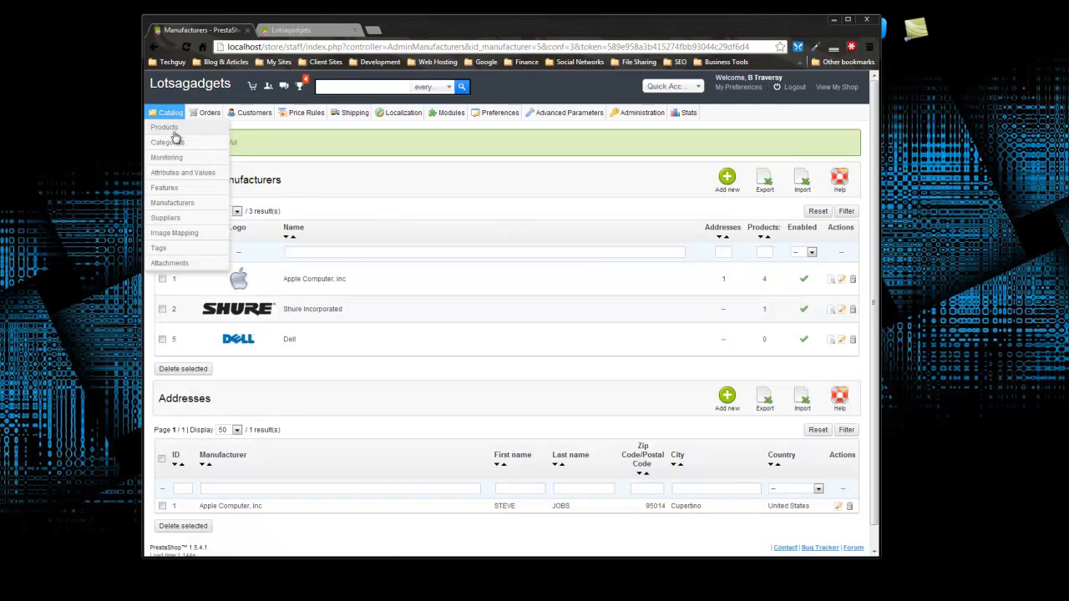
click(172, 221)
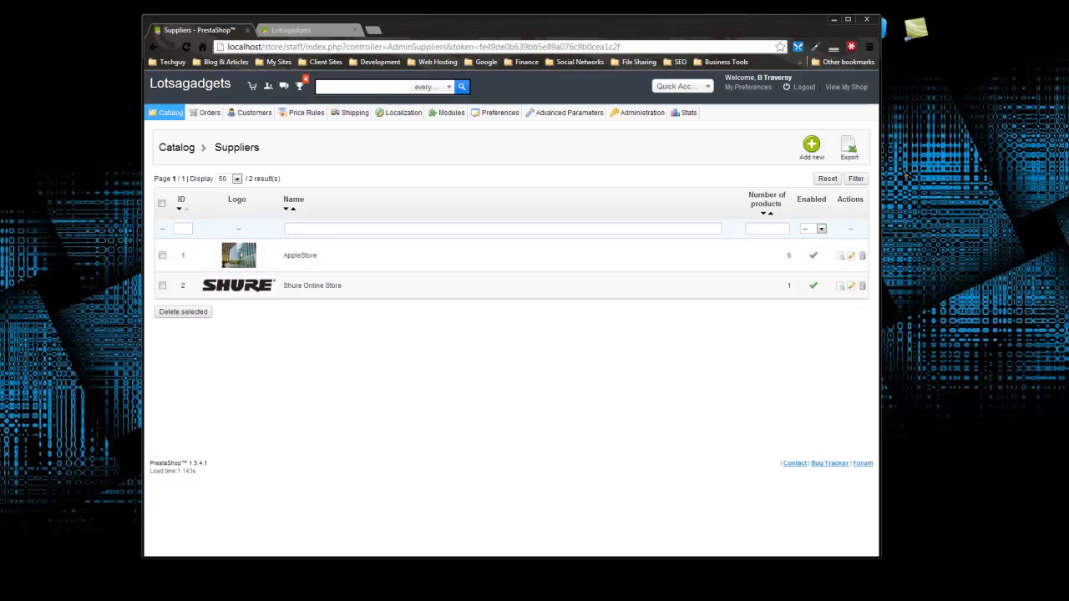
click(810, 151)
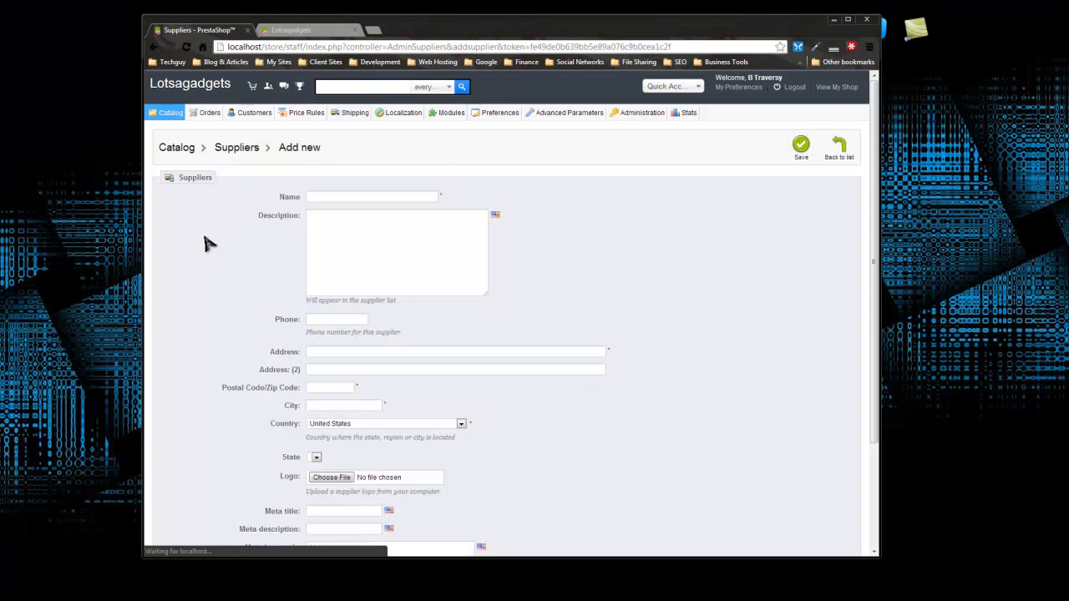
text(D)
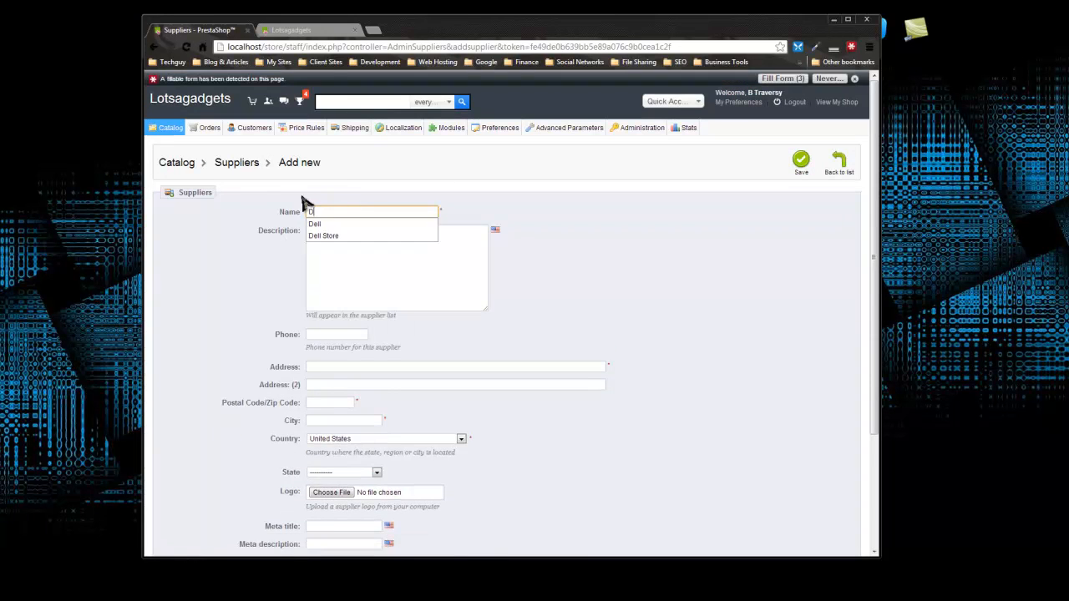
text(ell Store)
click(417, 292)
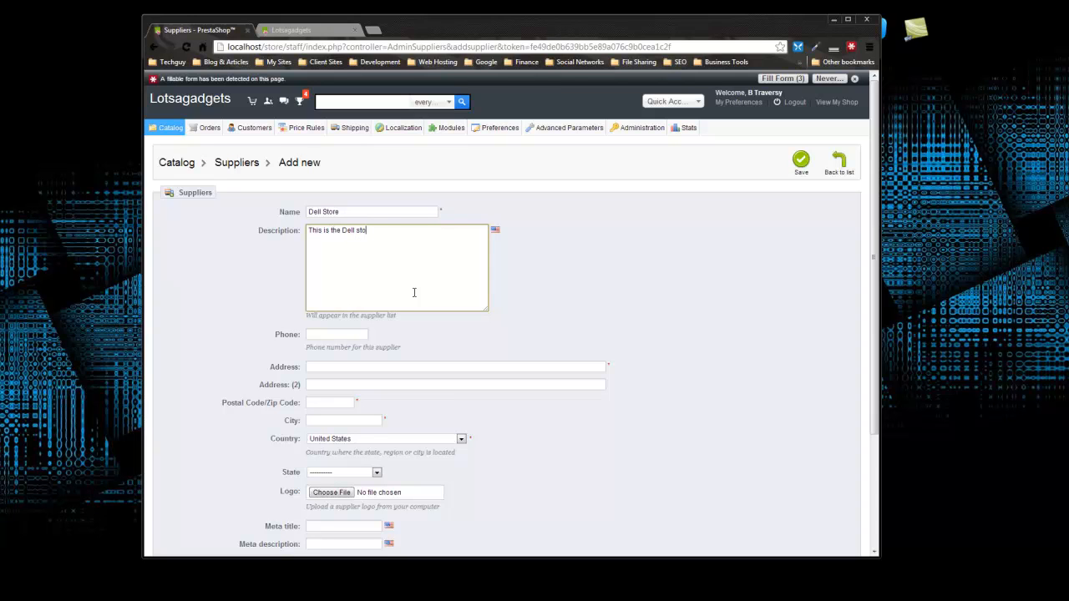
Fill in the supplier's phone number, street address, postal code and city
click(328, 336)
text(555)
click(331, 347)
click(307, 368)
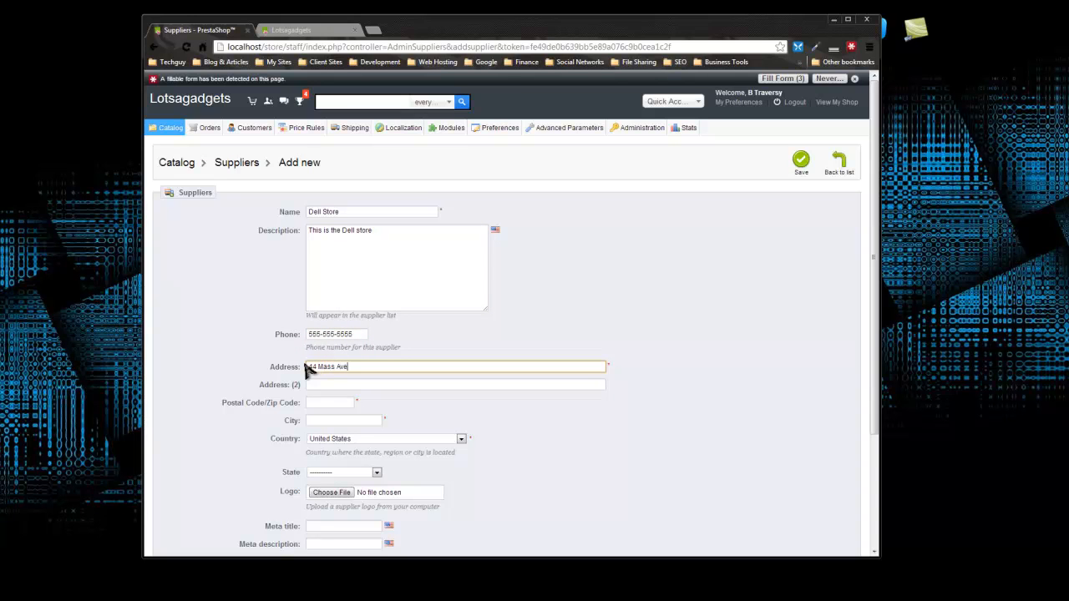
click(319, 401)
text(0191)
click(318, 414)
click(306, 422)
text(Bo)
click(621, 429)
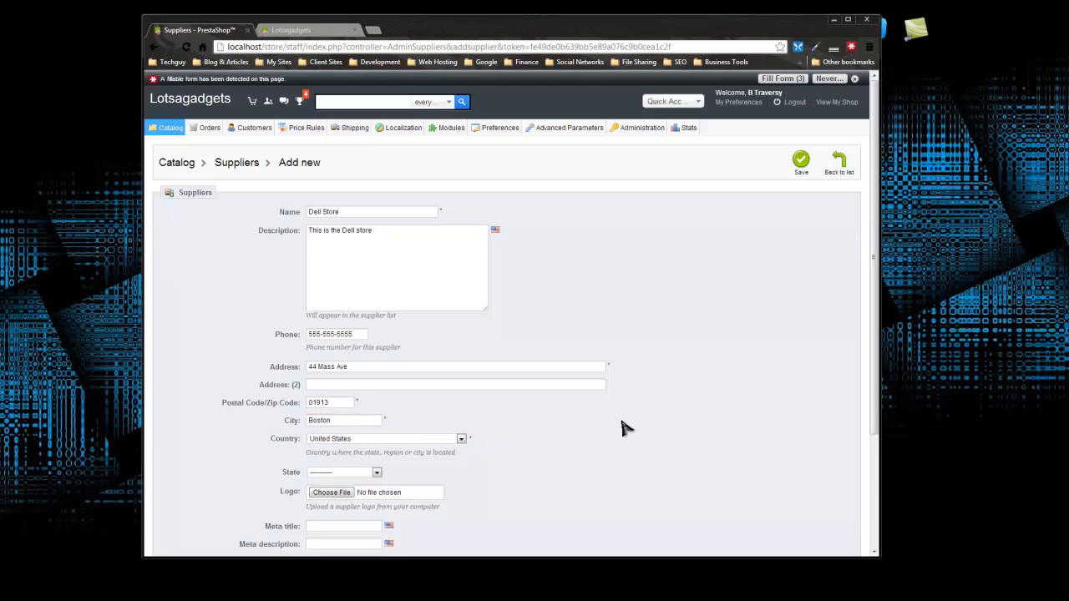
Set the supplier's state to Massachusetts
scroll(513, 389, down, 3)
click(376, 356)
scroll(377, 389, down, 5)
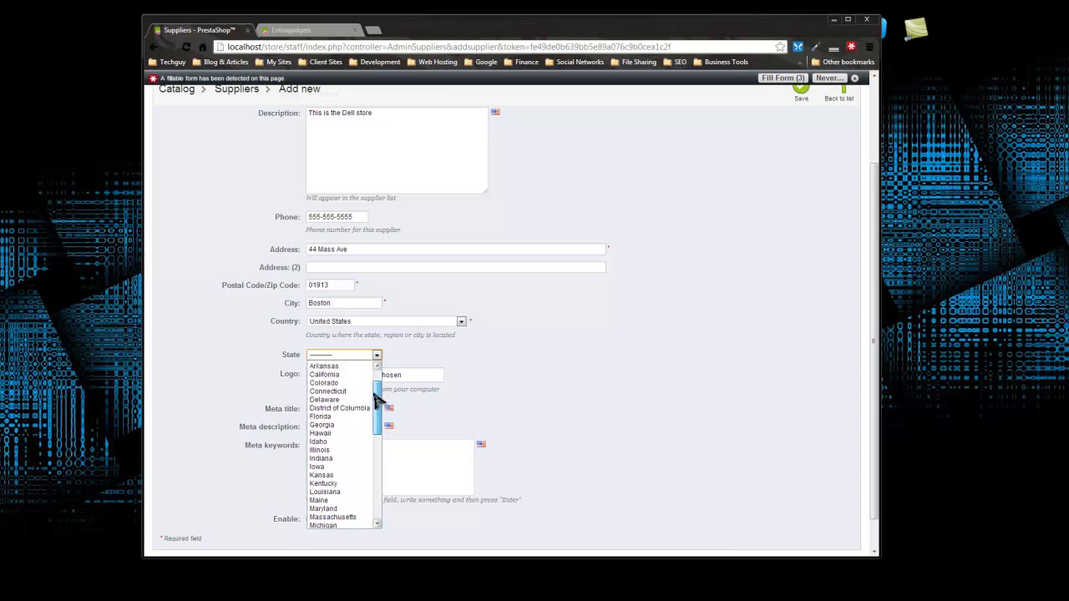
click(350, 398)
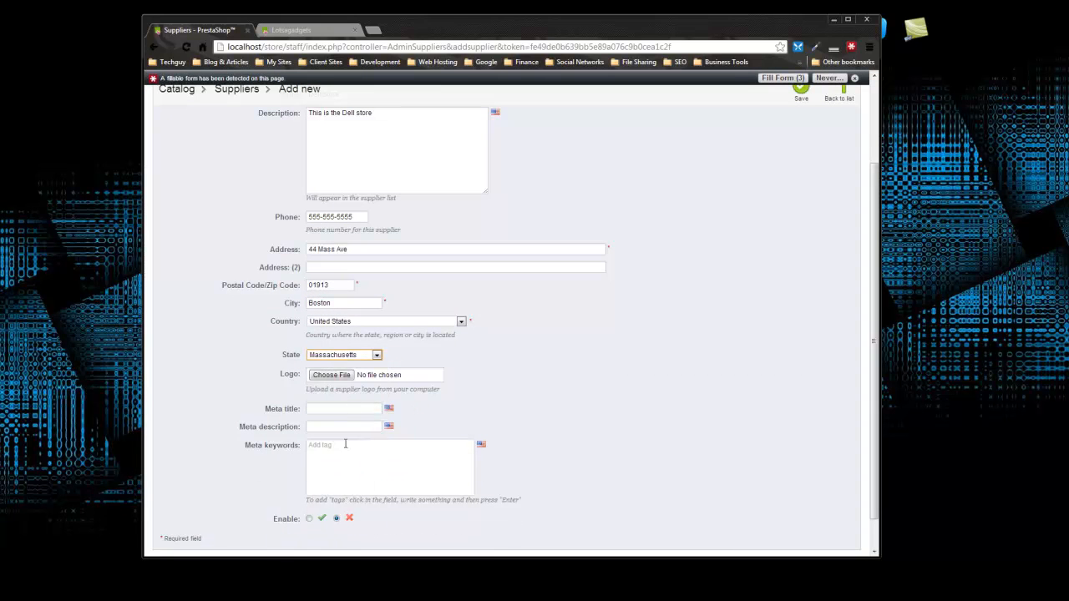
Choose dell_computer-logo.jpg from the Downloads folder as the supplier's logo
scroll(573, 375, down, 1)
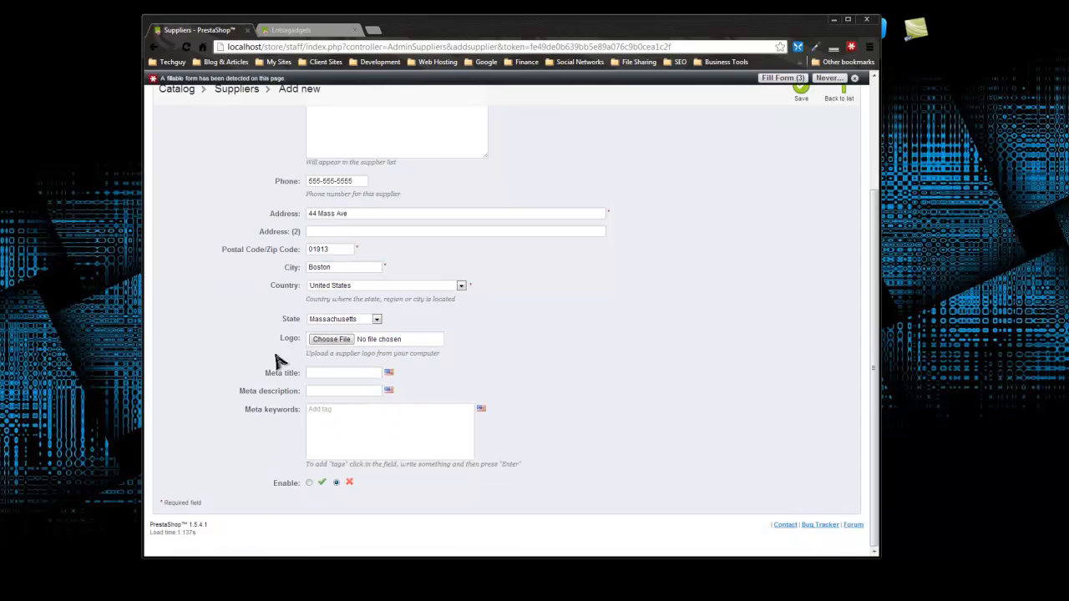
click(344, 339)
double_click(373, 254)
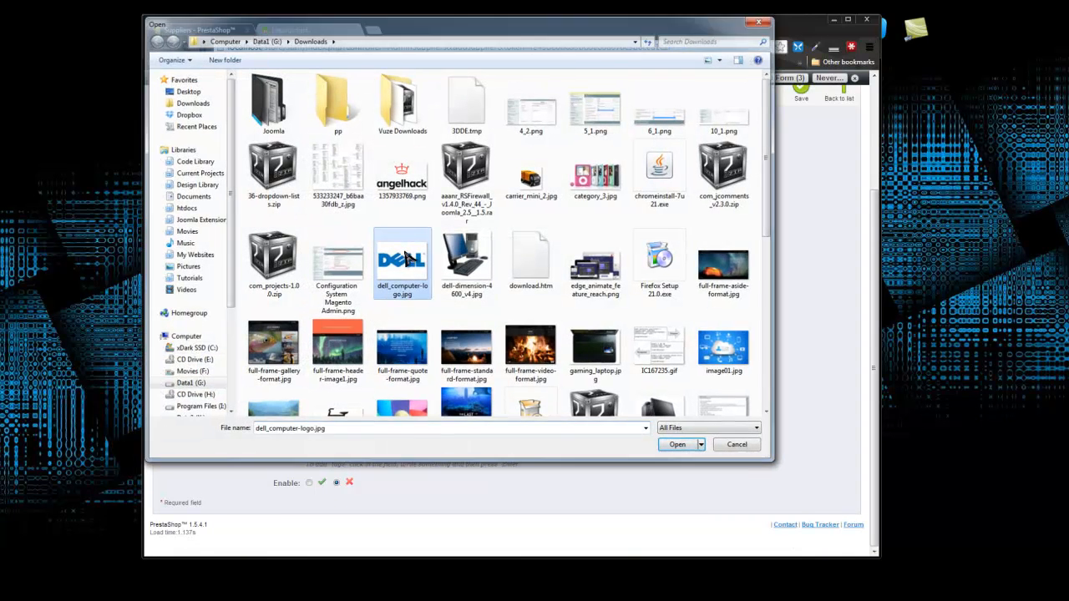
Enable the Dell Store supplier and save it
click(309, 483)
scroll(652, 403, up, 3)
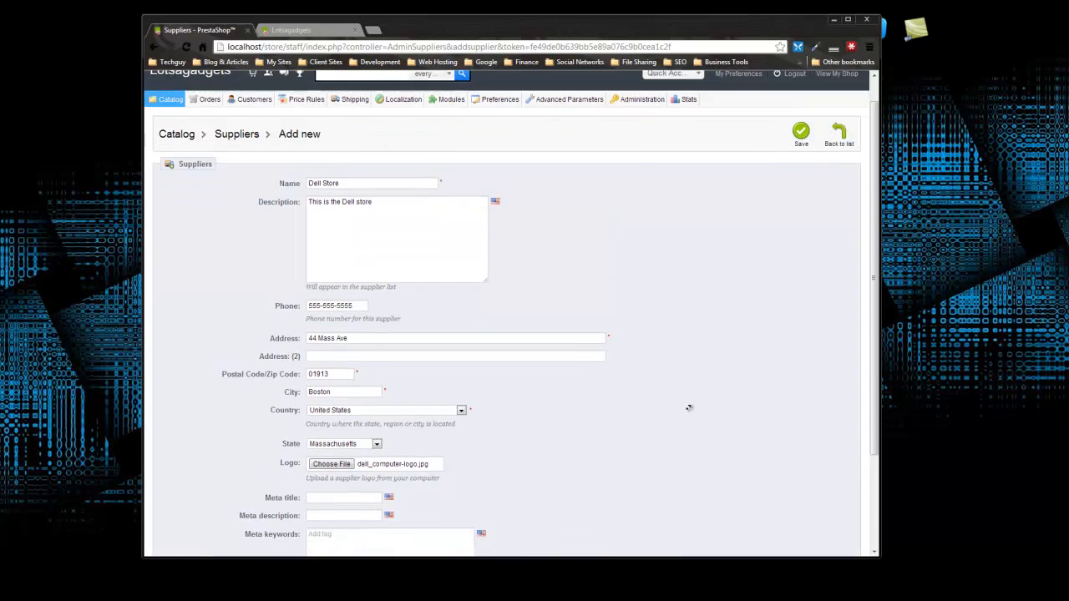
click(801, 167)
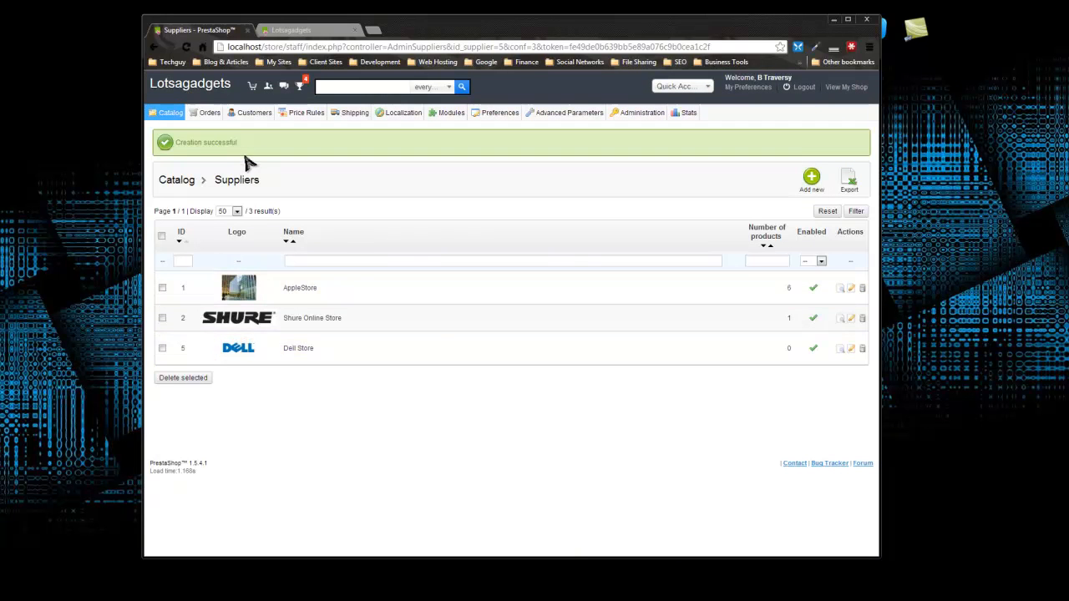
Start a new catalog category and name it Desktops
mouse_move(171, 121)
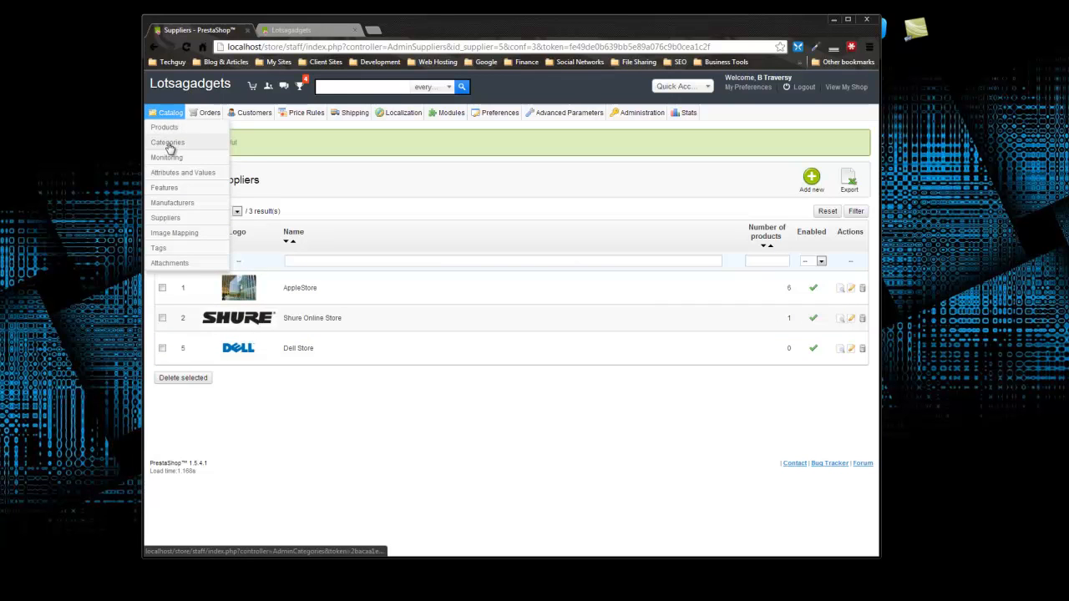
click(167, 143)
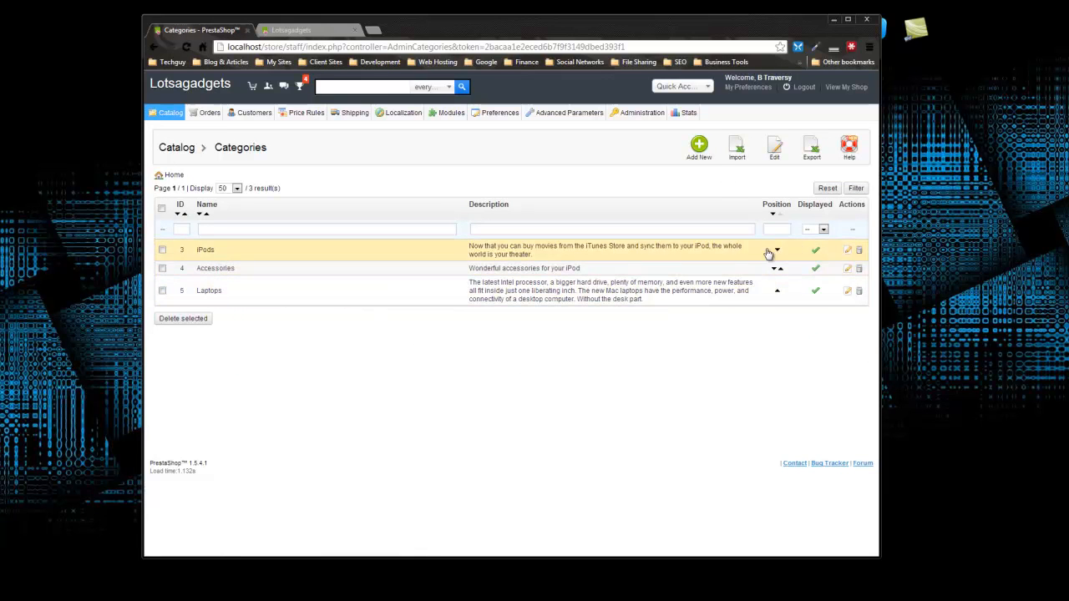
click(697, 146)
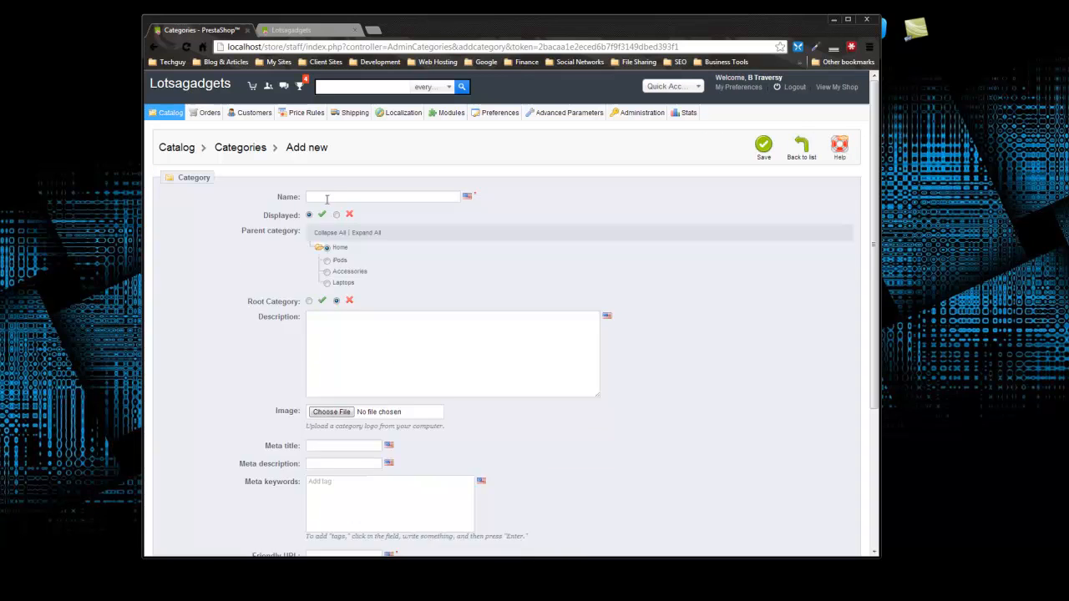
text(D)
click(315, 210)
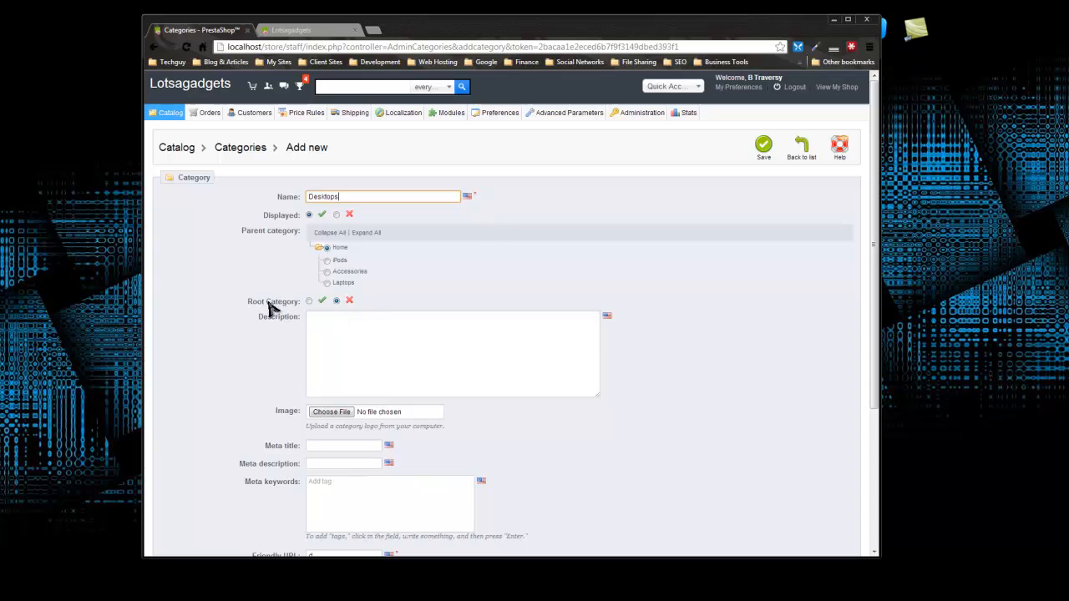
Describe the category as "Quality desktop PCs" and choose lenovo_thinkcentre_a58.jpg from the Downloads folder as its image
click(410, 380)
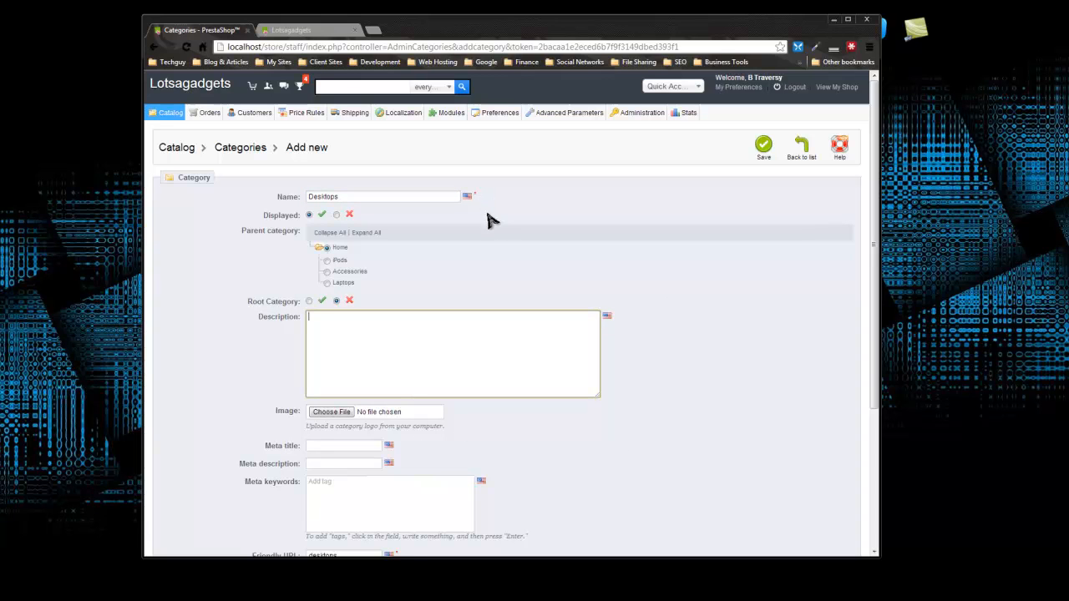
scroll(589, 264, down, 3)
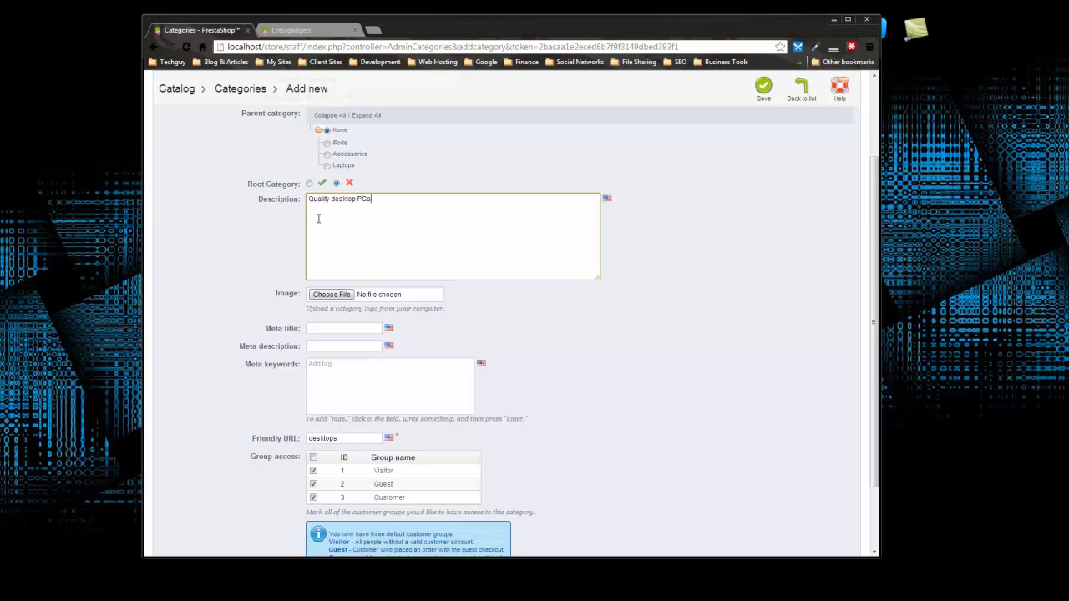
click(333, 299)
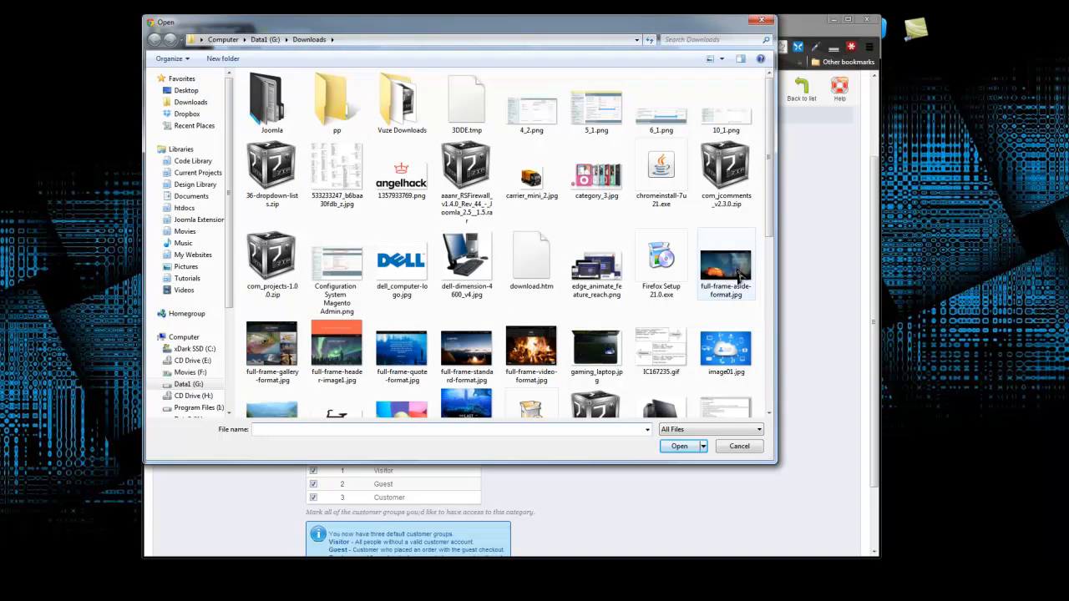
drag(772, 207, 772, 272)
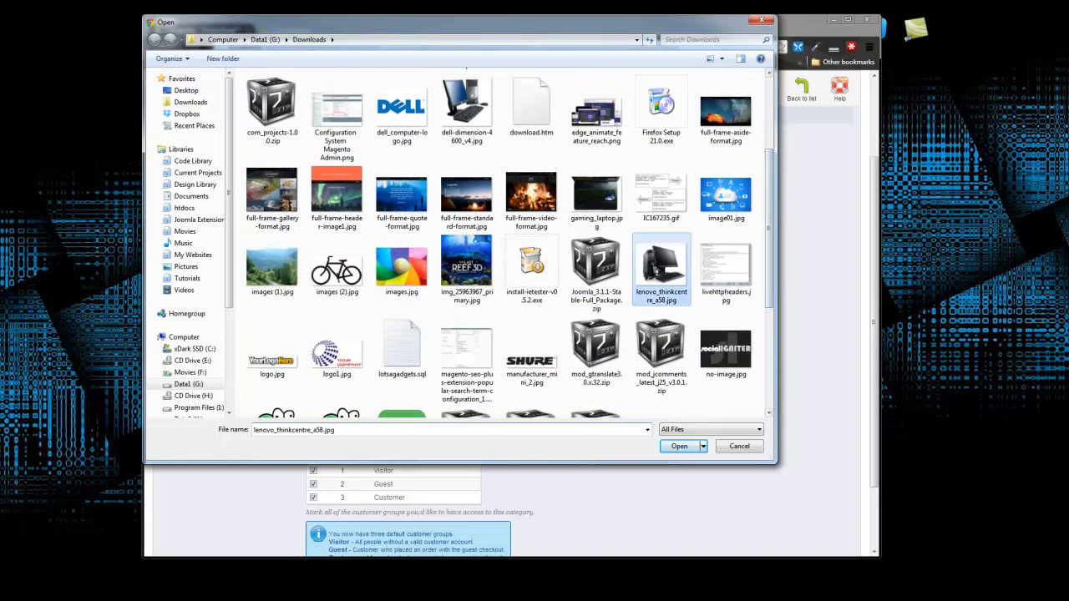
double_click(659, 269)
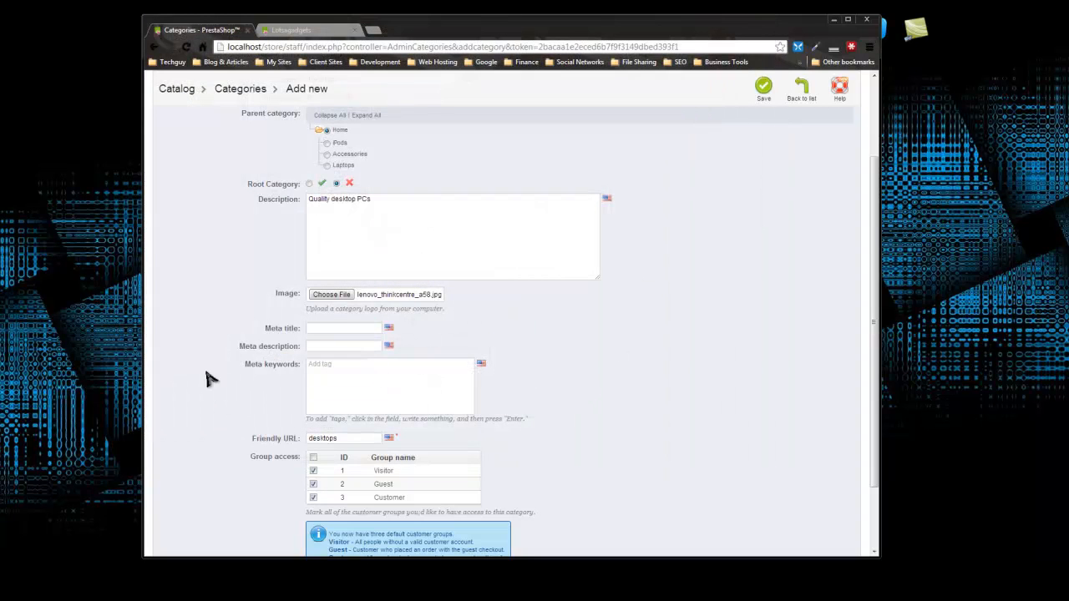
Check the category's friendly URL and group access, and save the Desktops category
scroll(191, 358, down, 2)
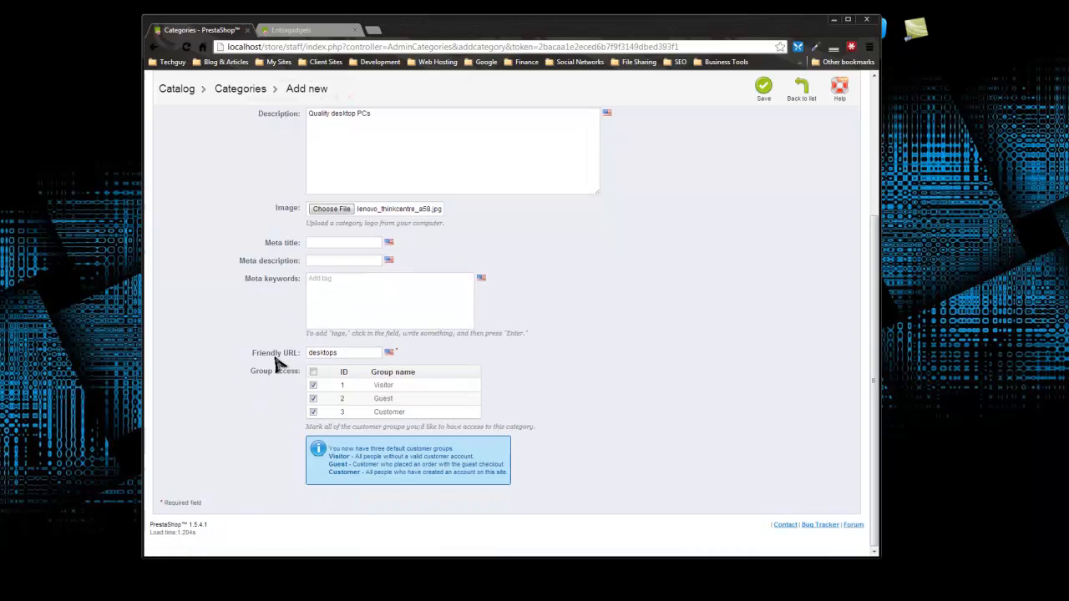
click(323, 351)
double_click(349, 353)
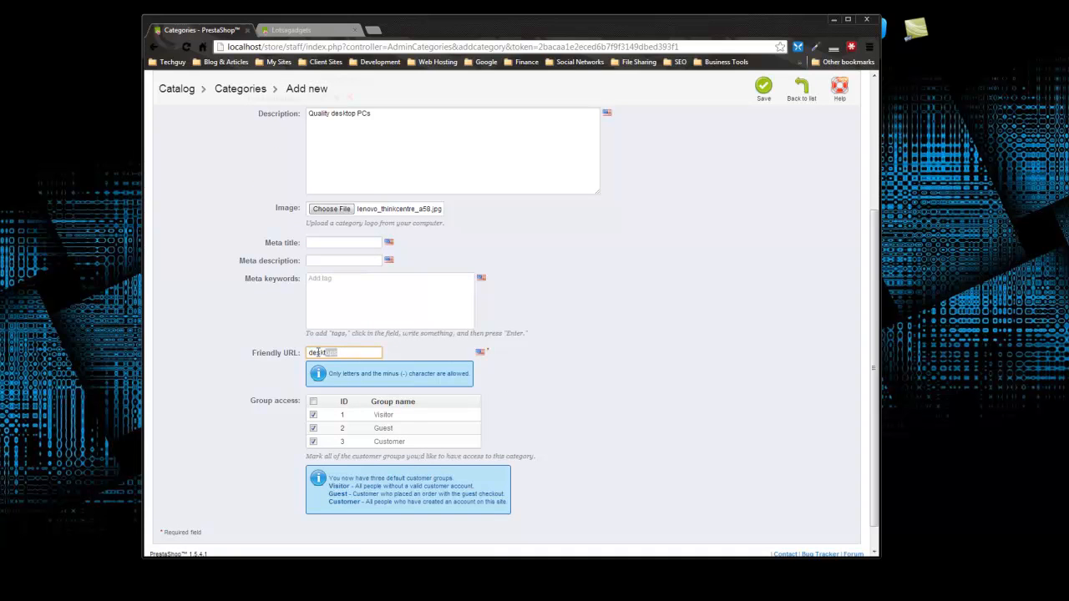
click(194, 294)
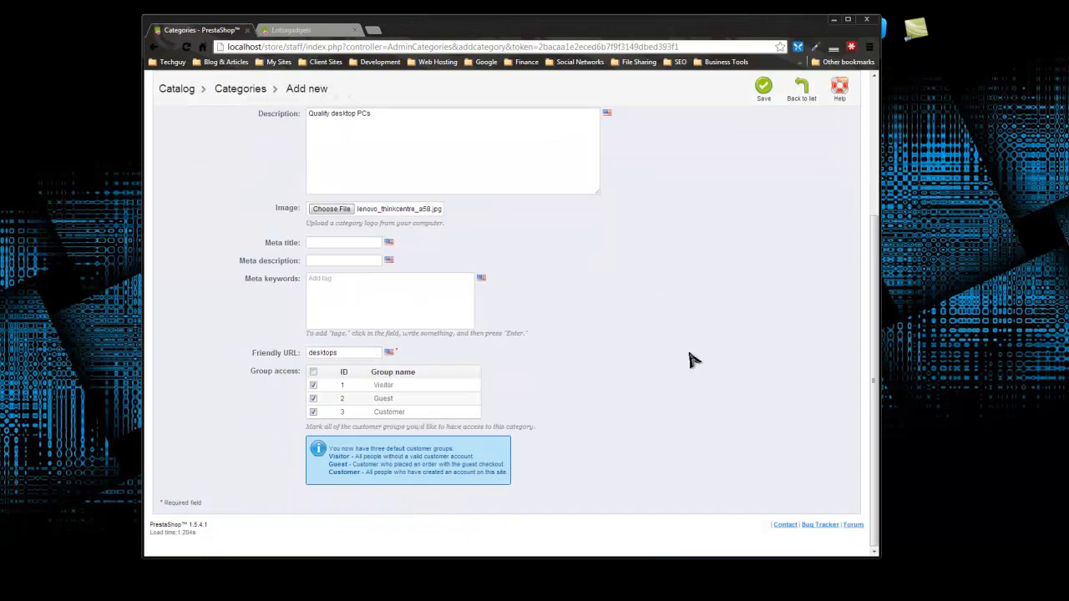
scroll(692, 358, up, 3)
click(763, 149)
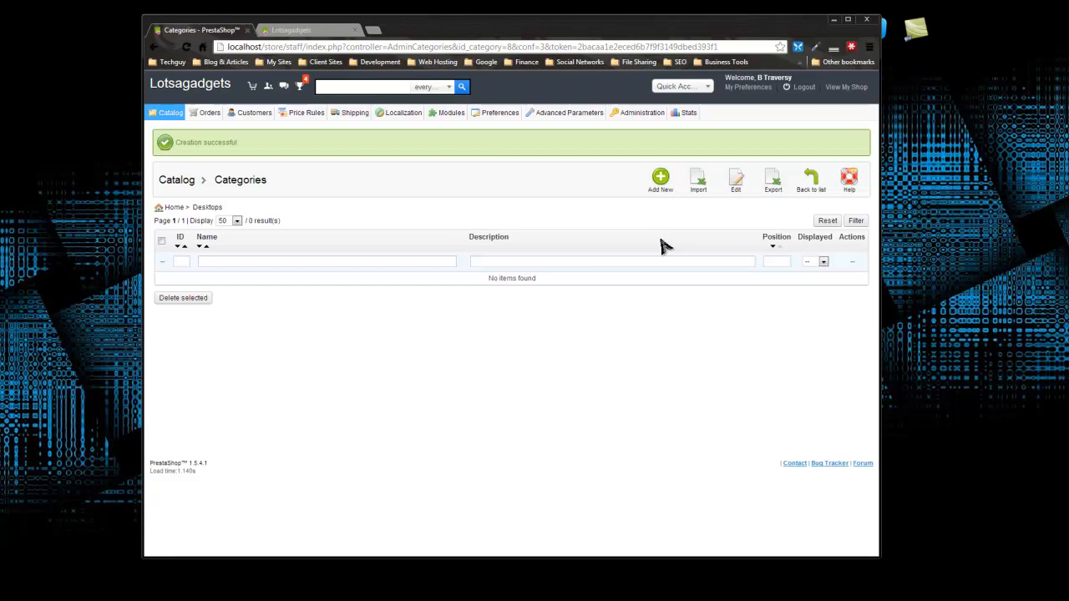
Start a new catalog product and name it Dell Dimension PC
mouse_move(173, 117)
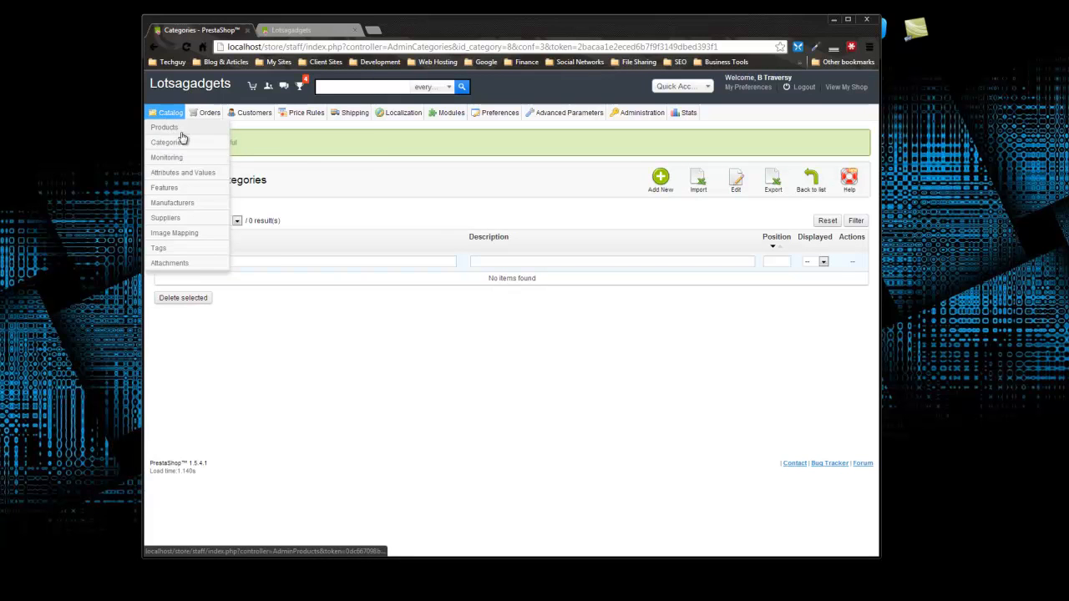
click(172, 130)
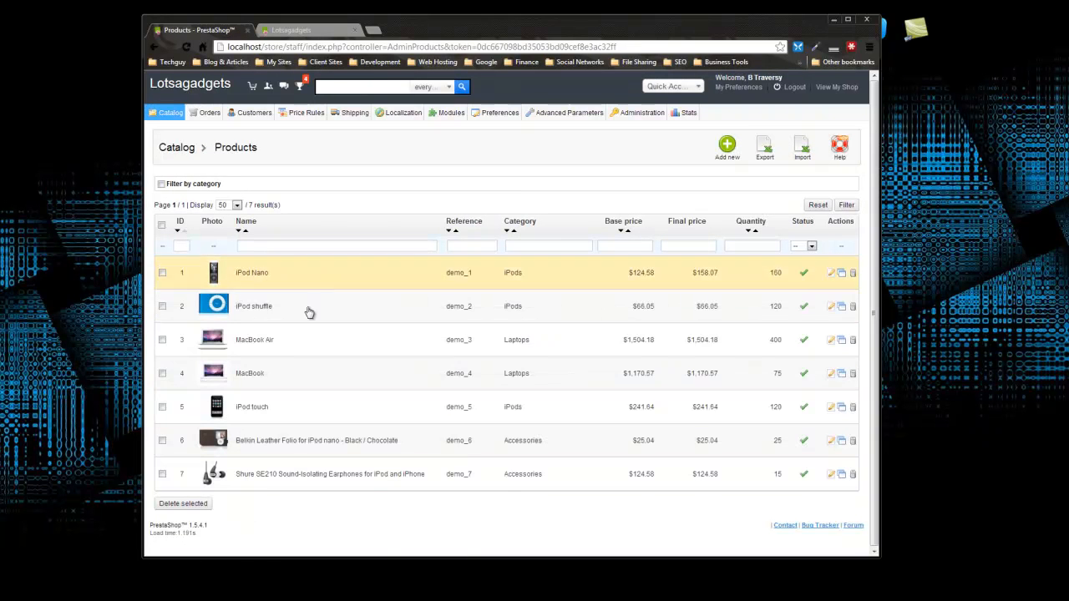
click(726, 147)
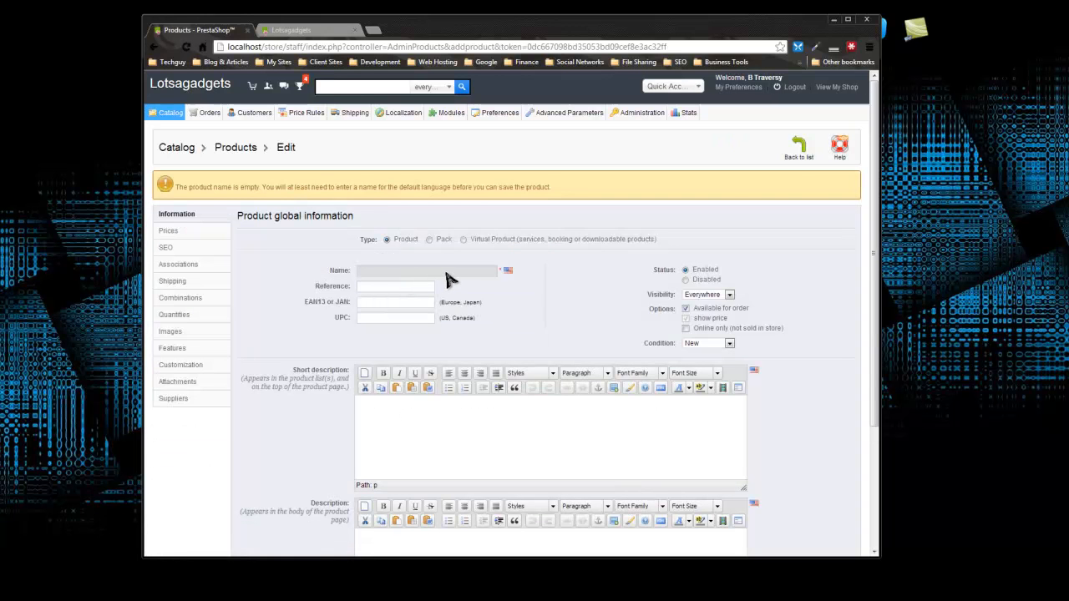
click(372, 271)
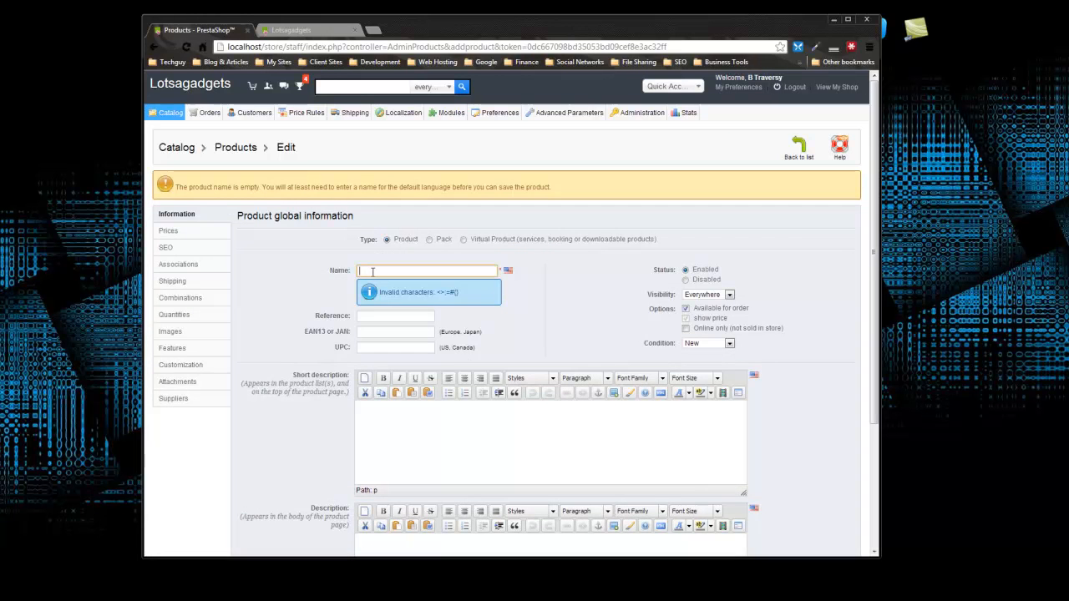
text(Dell Dimension PC)
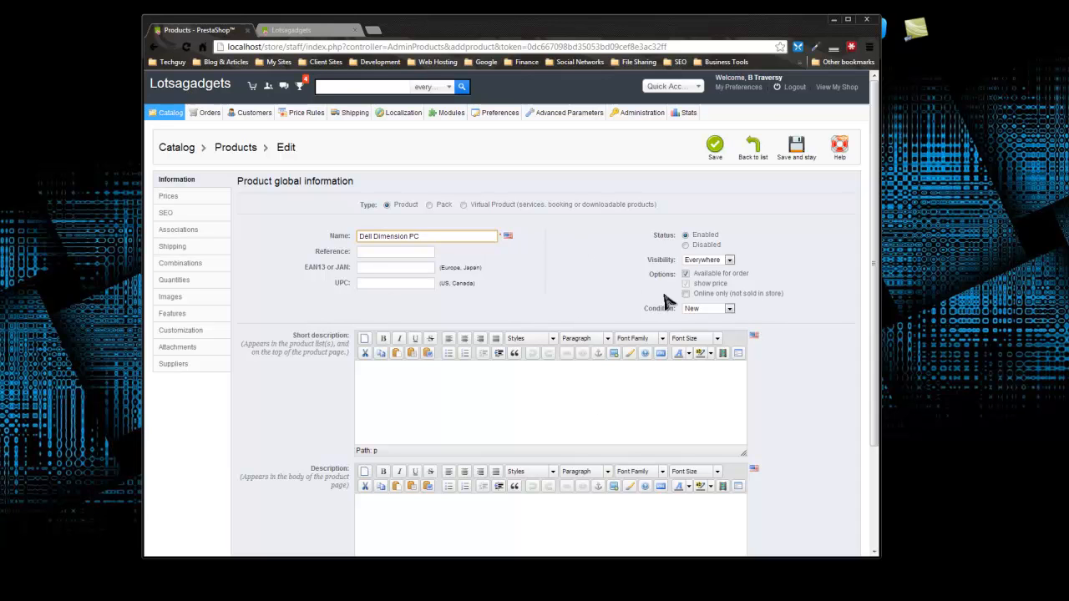
click(609, 236)
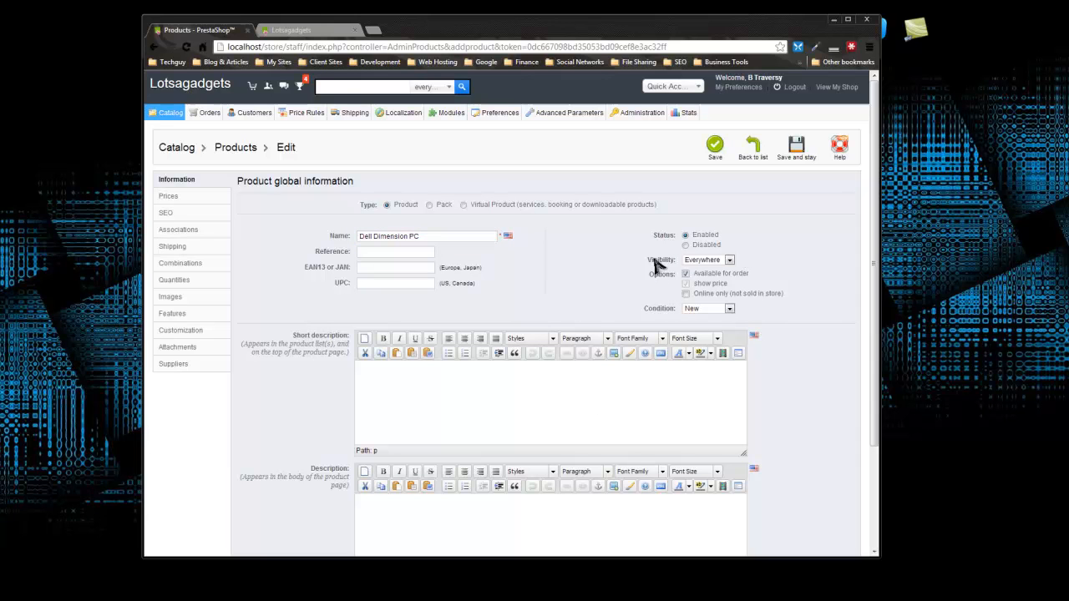
Review the available visibility and condition options for the product
click(730, 261)
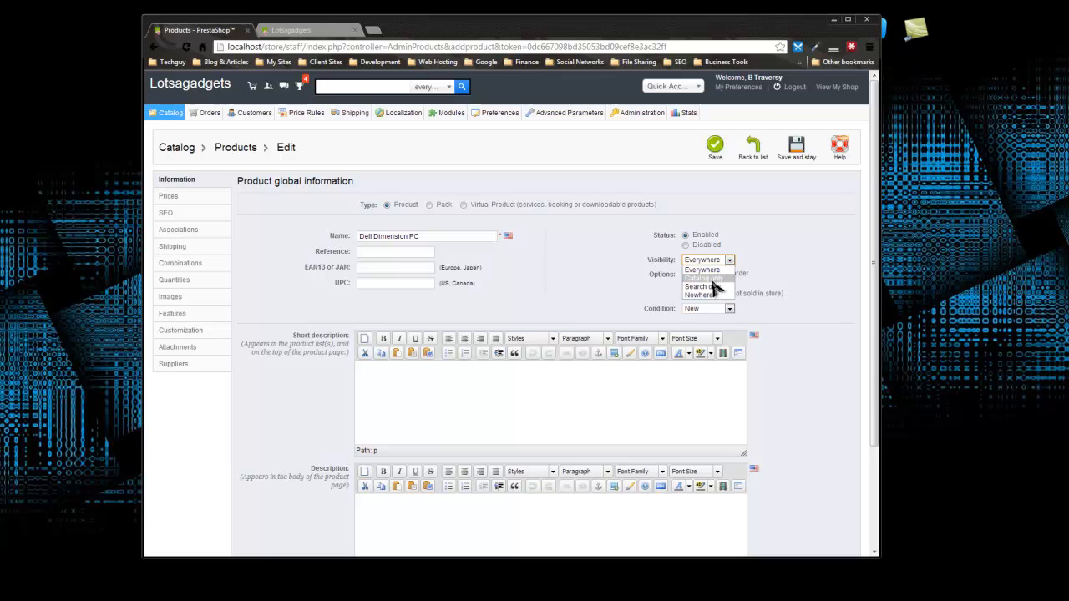
click(763, 253)
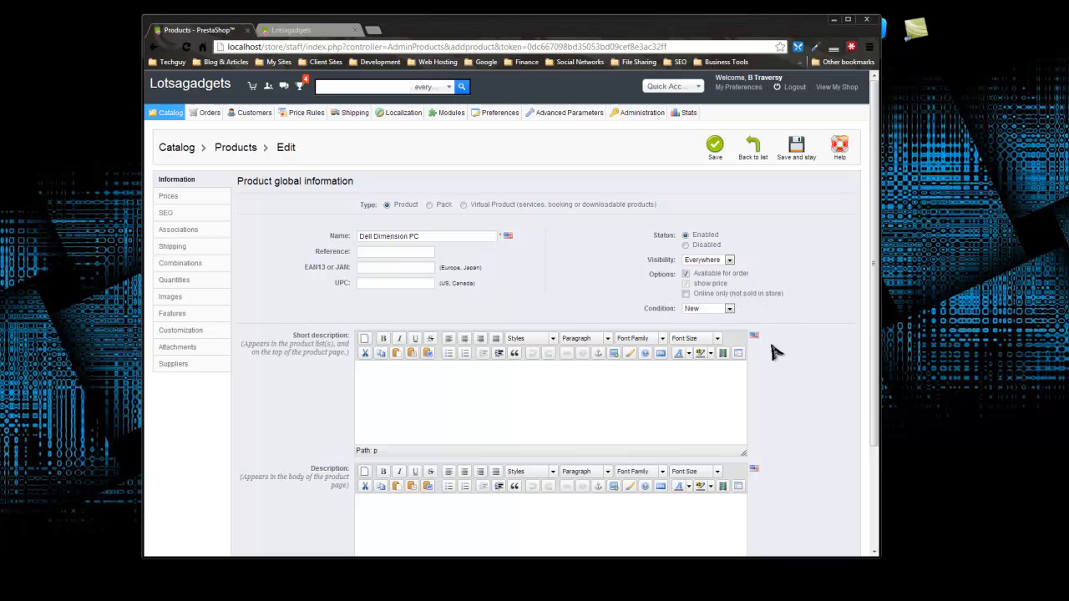
click(728, 309)
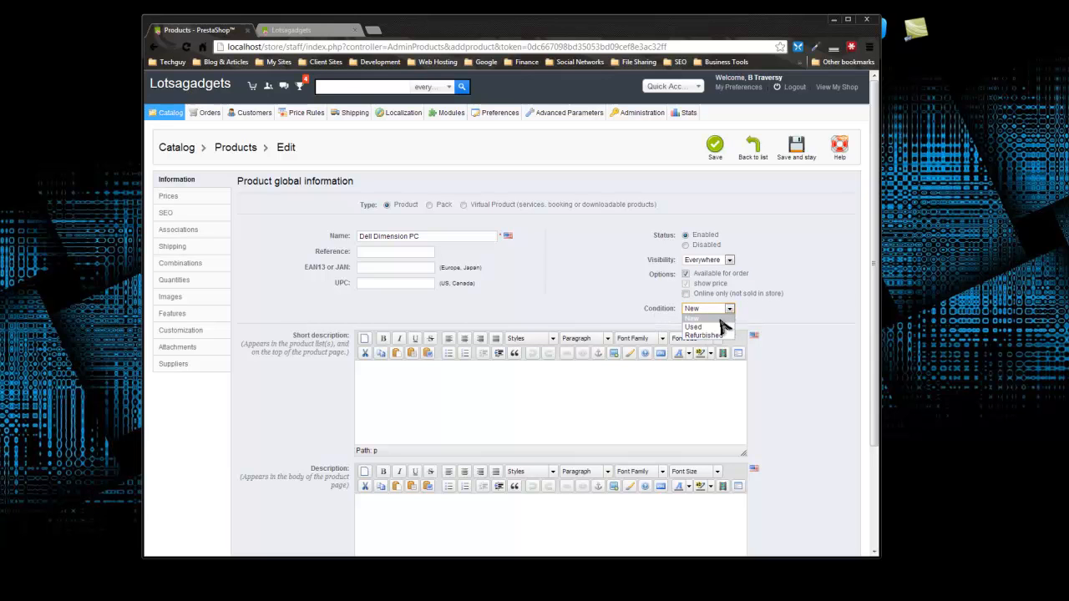
click(587, 286)
Enter "This is a Dell Dimension 4500" as the short description and rename the product Dell Dimension 4500 PC
scroll(561, 409, down, 1)
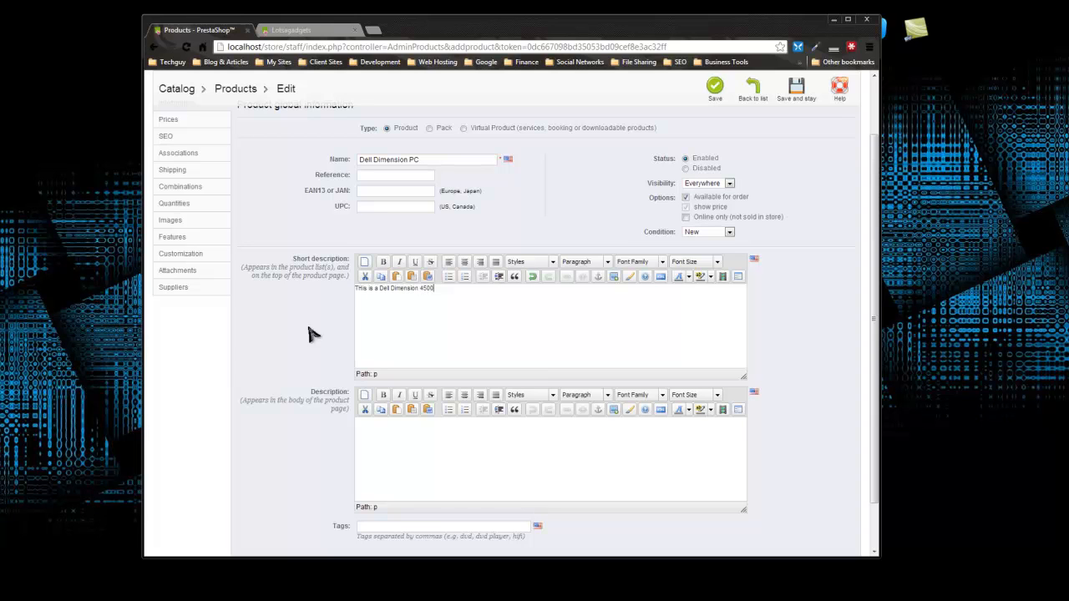
click(410, 159)
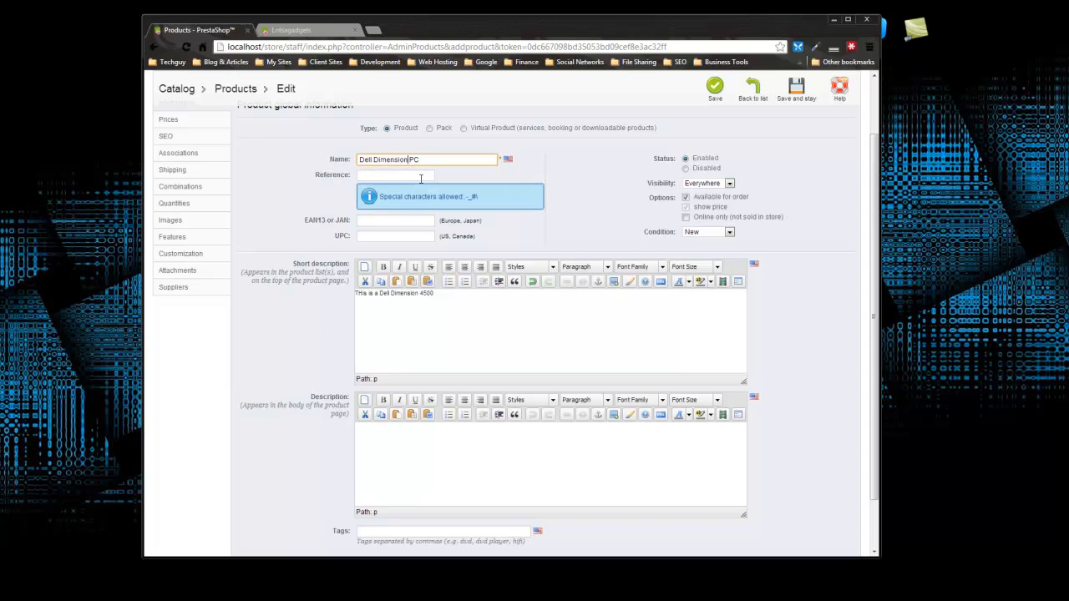
click(551, 358)
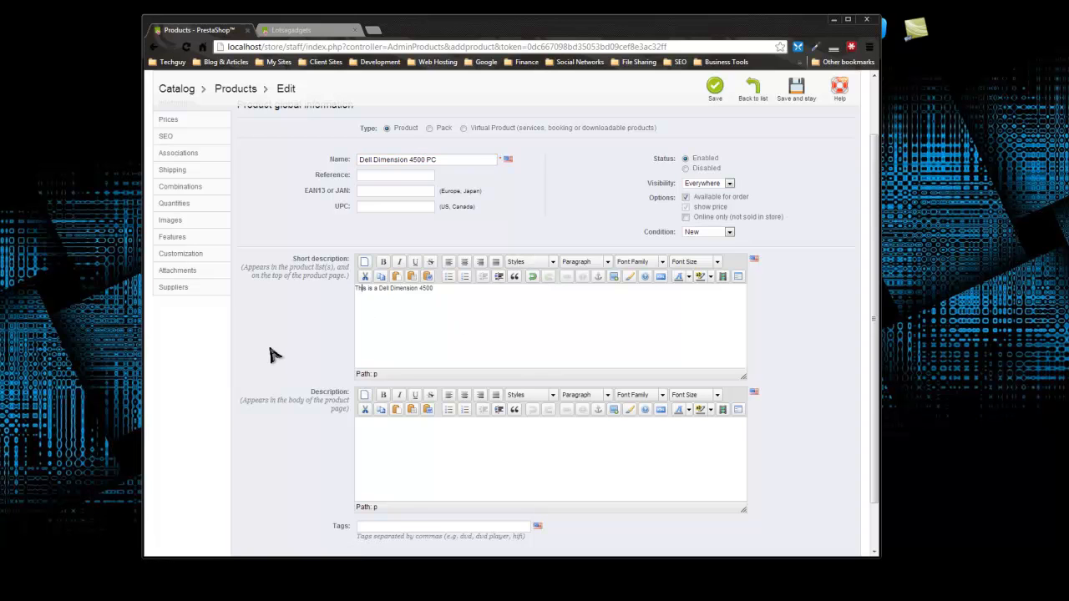
Copy the short description text into the product's full description
drag(456, 307, 336, 290)
key(ctrl+c)
click(424, 456)
key(ctrl+v)
Enter comma-separated product tags, beginning with dell and desktop
scroll(244, 406, down, 1)
click(363, 470)
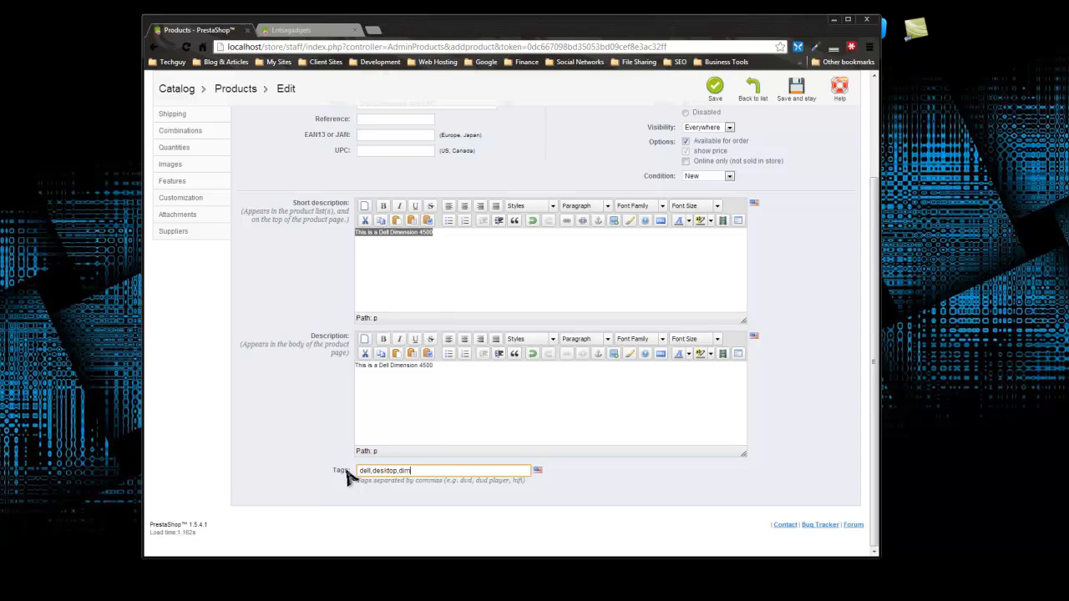
scroll(546, 460, up, 2)
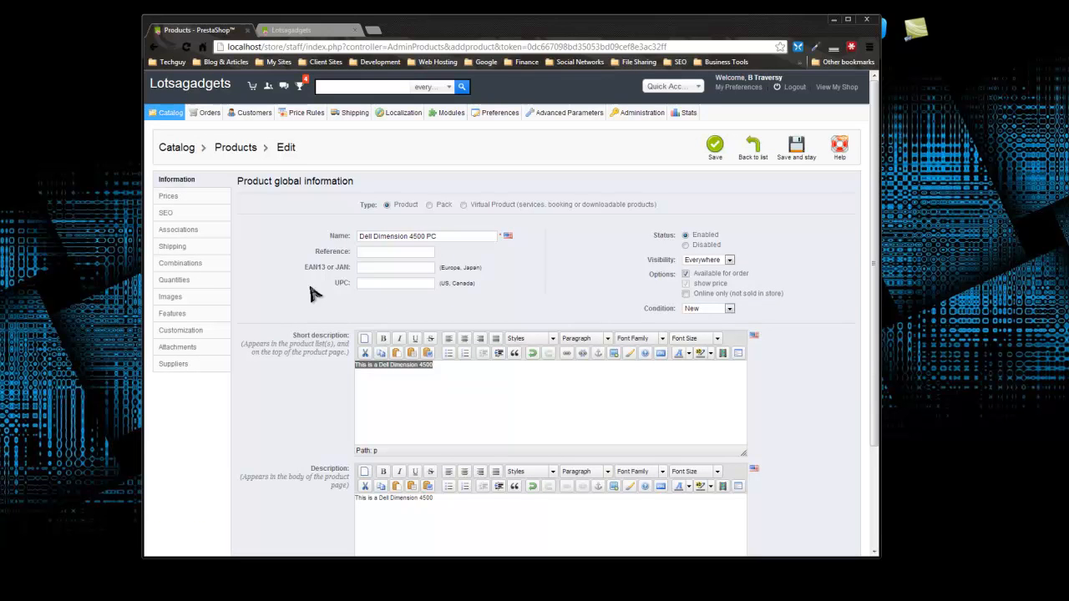
scroll(472, 409, down, 1)
scroll(476, 408, up, 1)
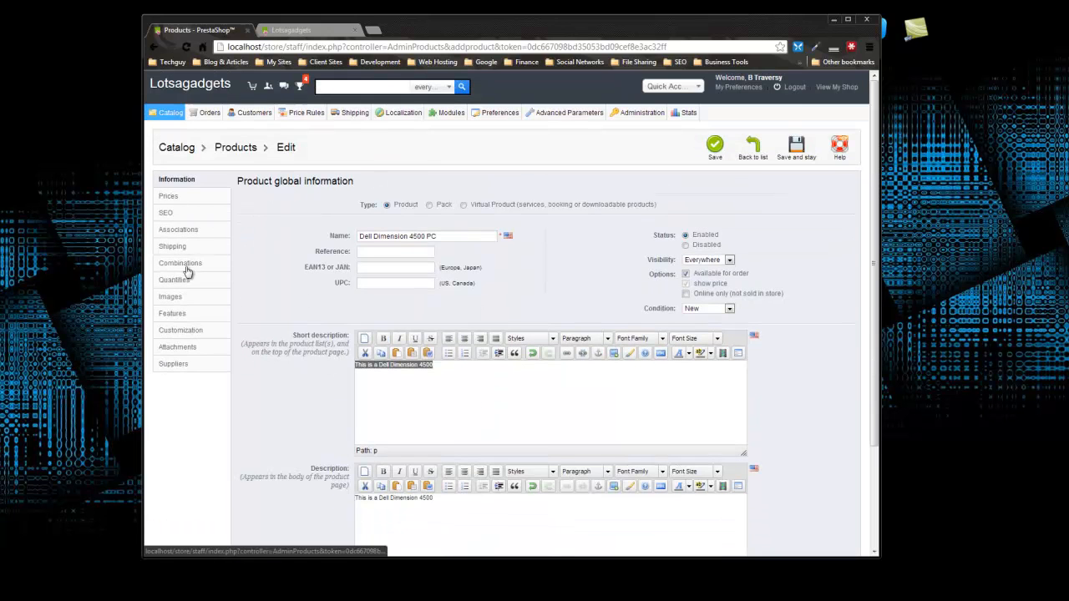
Set the product's pre-tax retail price to $450.00
click(170, 197)
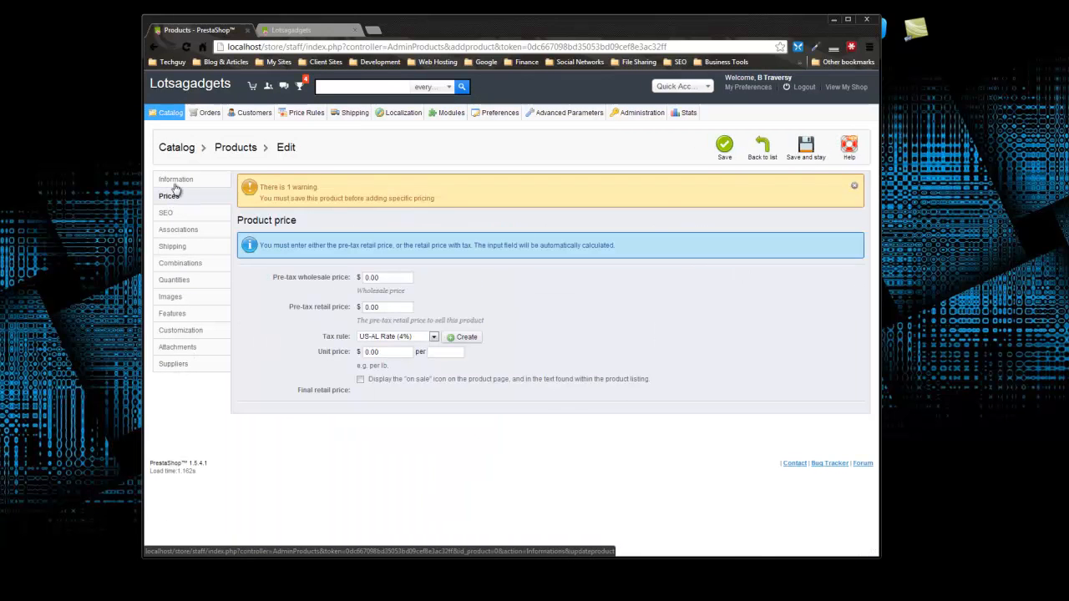
click(176, 180)
click(171, 196)
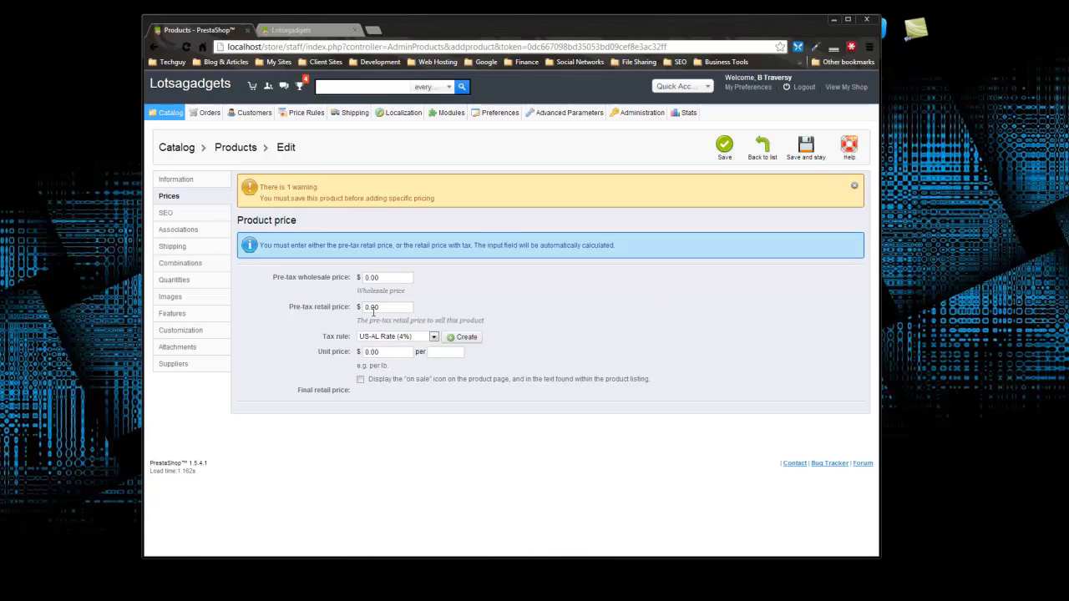
click(399, 309)
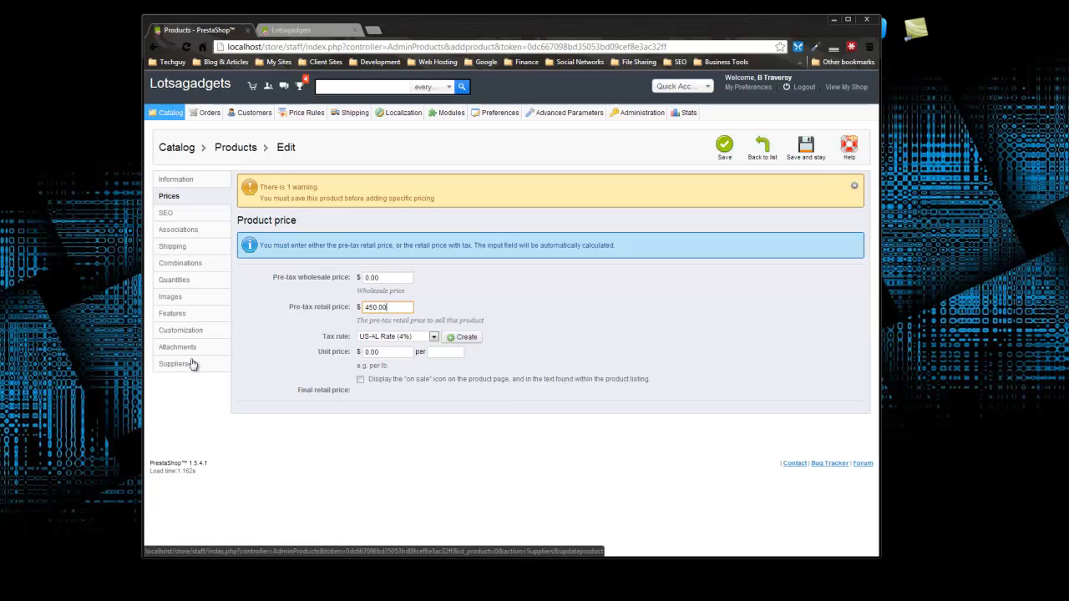
click(643, 306)
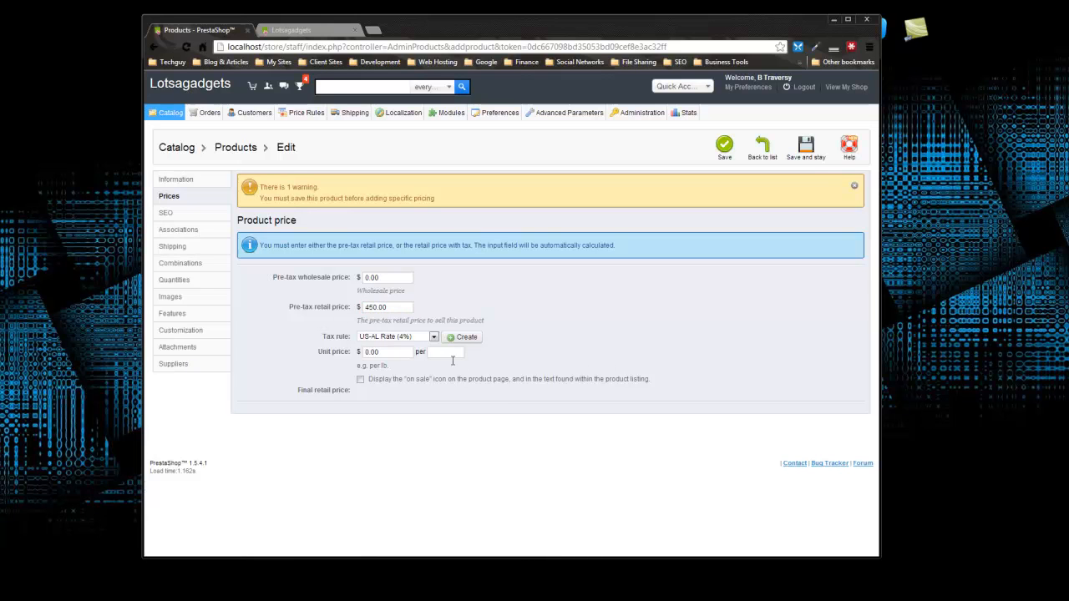
Apply the US-MA Rate (6.25%) tax rule to the product
click(434, 337)
drag(431, 367, 435, 393)
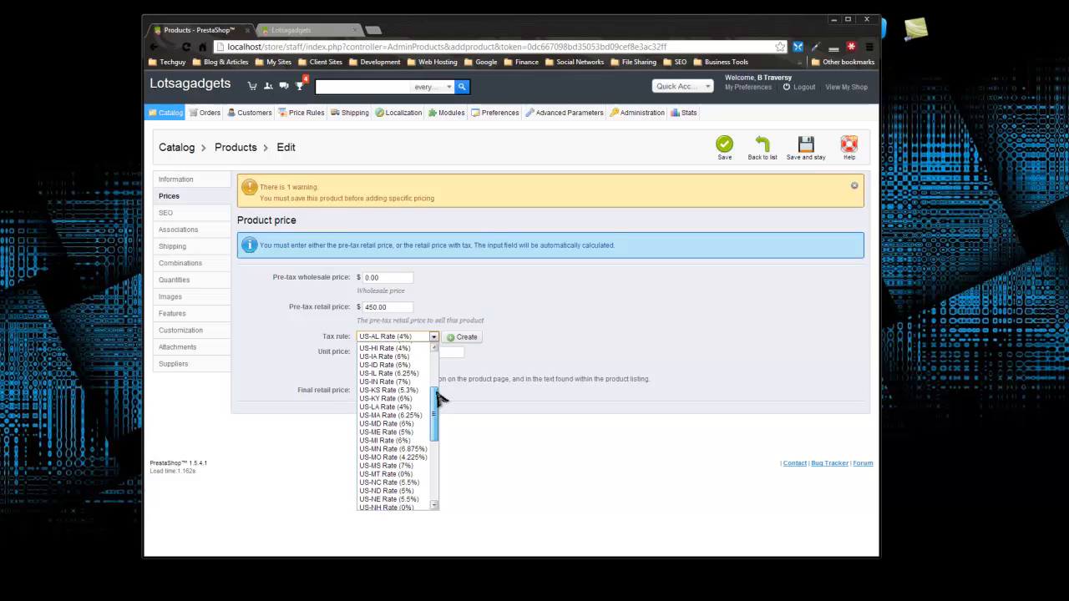
click(420, 416)
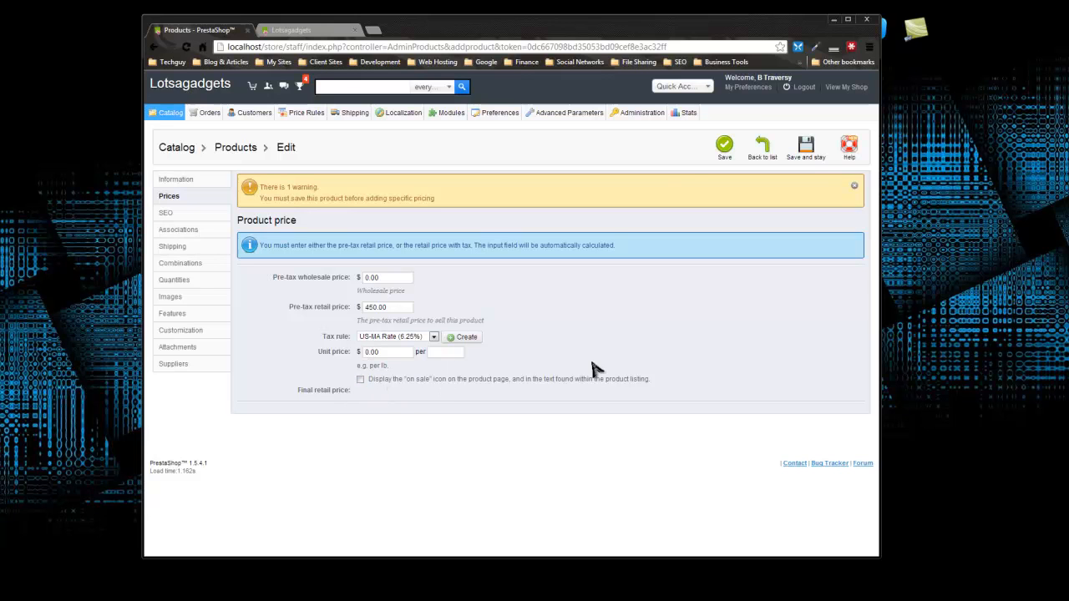
Give the product the SEO meta title Dell Dimension 4500 and the meta keywords dell,dimension
click(167, 213)
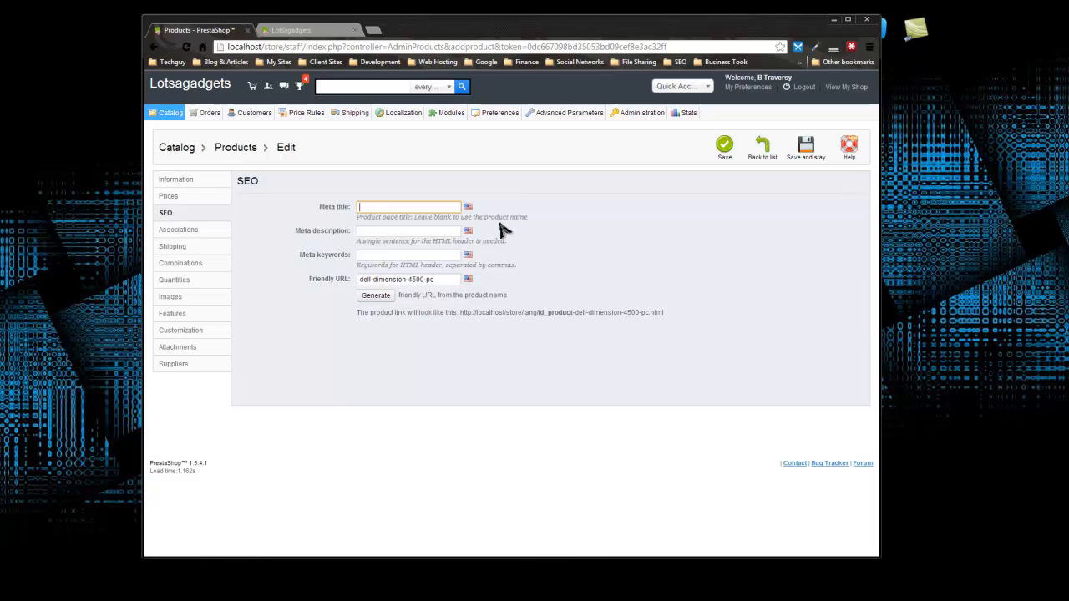
text(Dell)
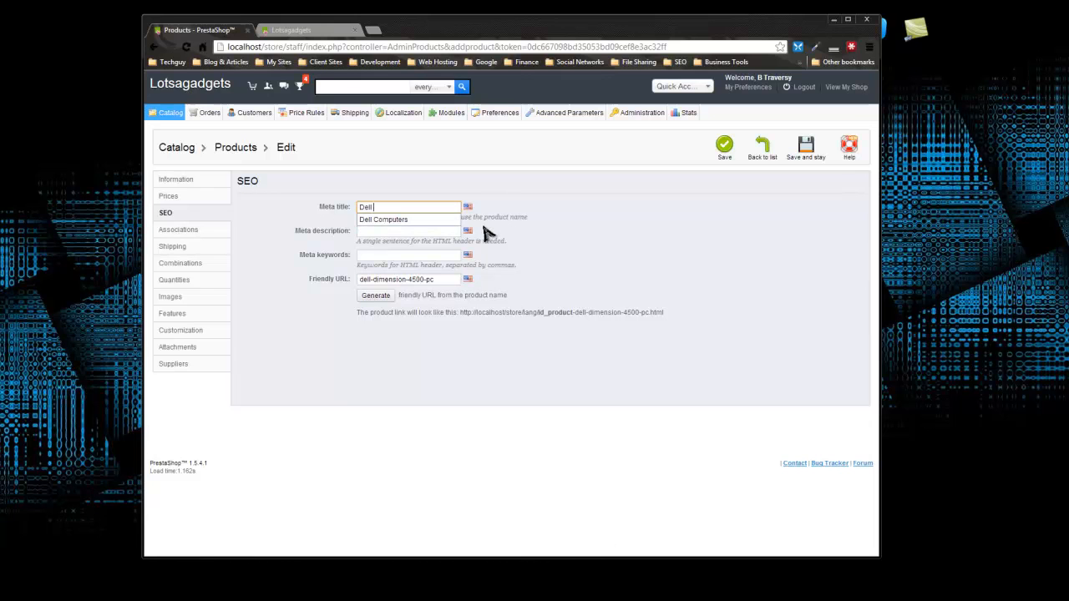
text( Dimension 4500)
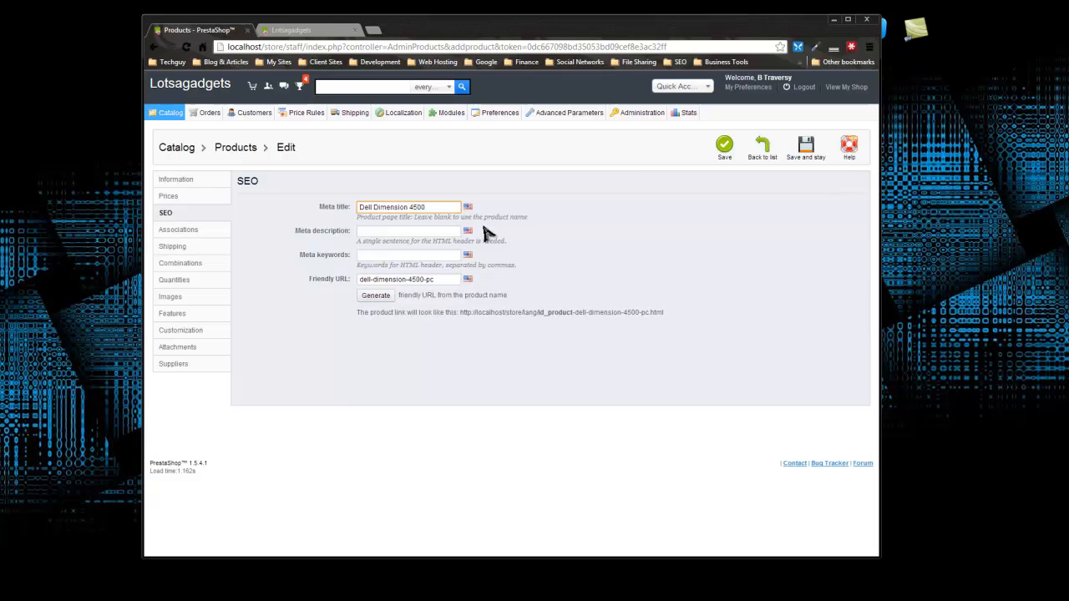
click(390, 240)
click(378, 254)
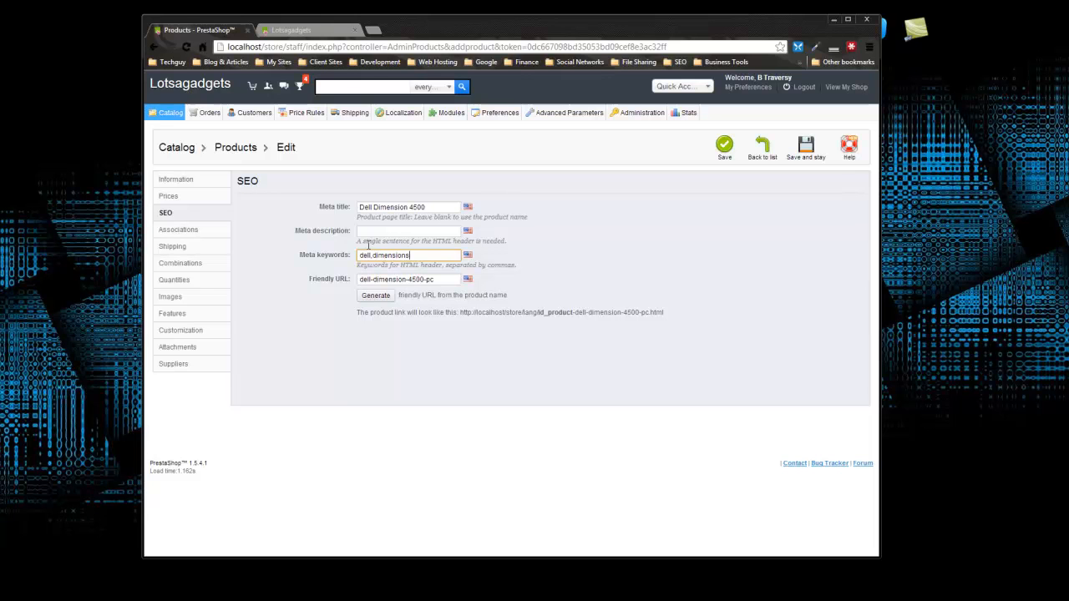
key(BackSpace)
click(310, 315)
drag(435, 279, 358, 281)
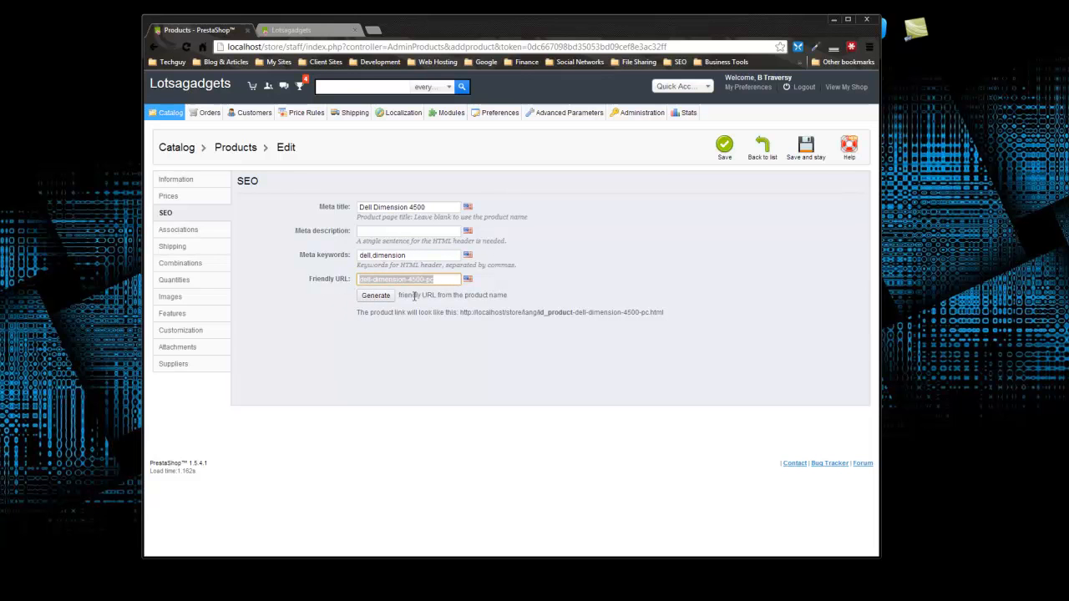
Associate the product with Desktops as its default category and set Dell as its manufacturer
click(185, 230)
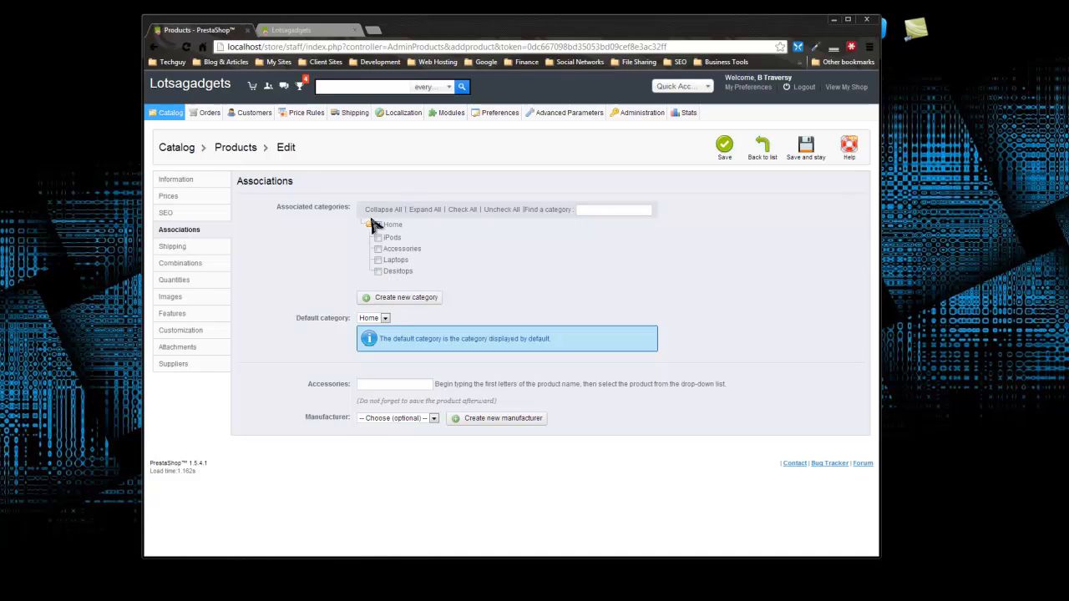
click(376, 271)
click(397, 320)
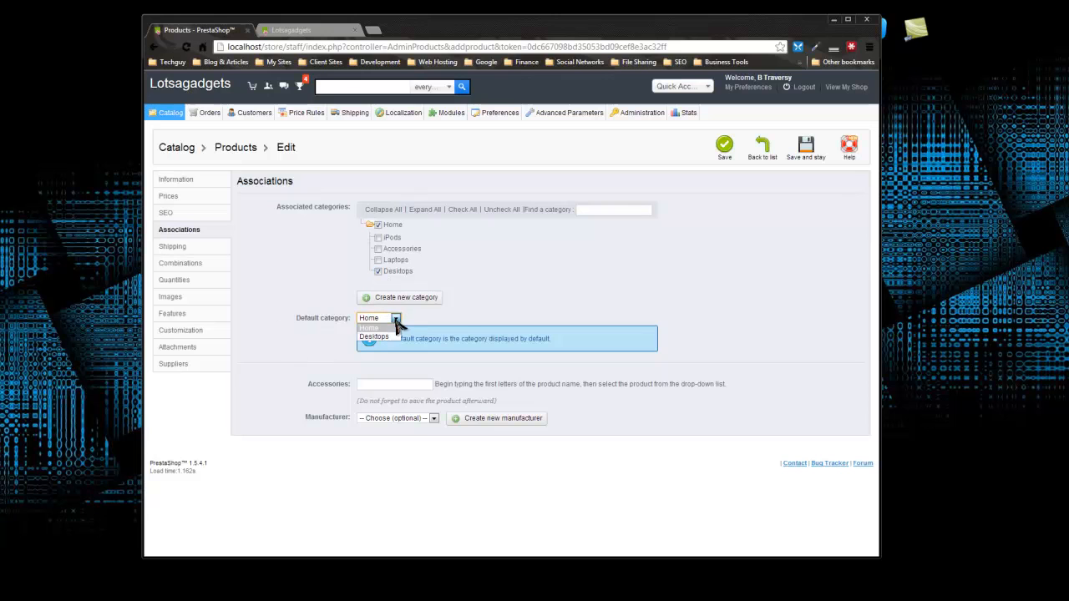
click(417, 339)
click(541, 277)
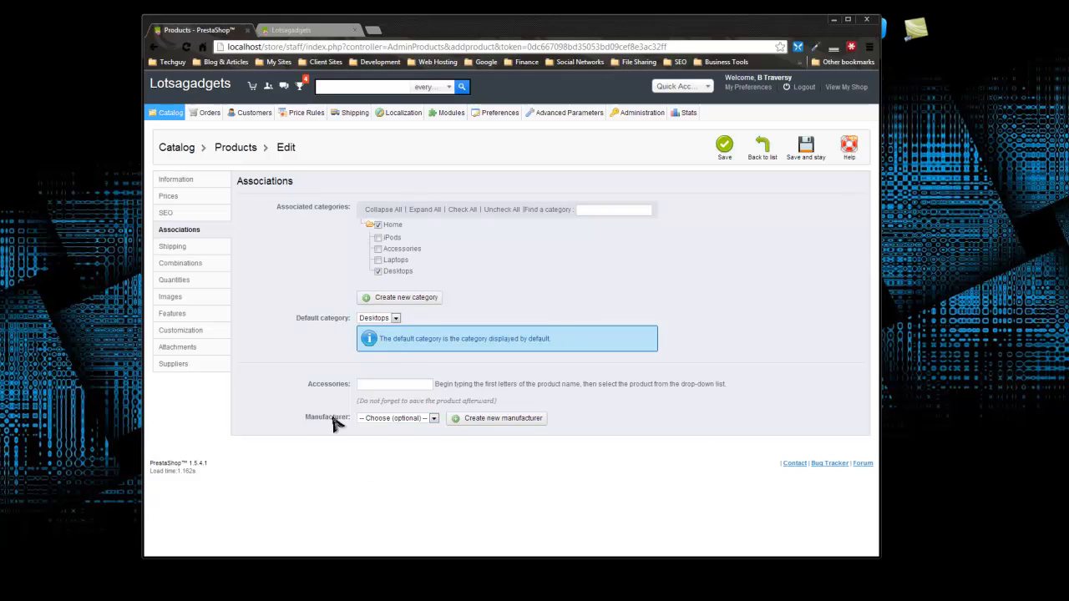
click(434, 419)
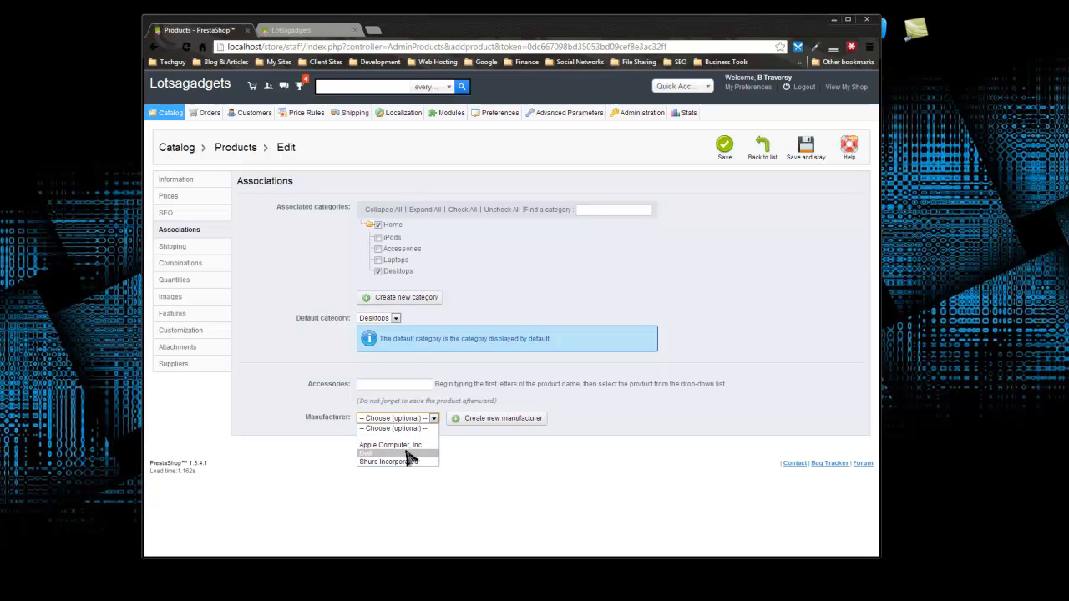
click(409, 453)
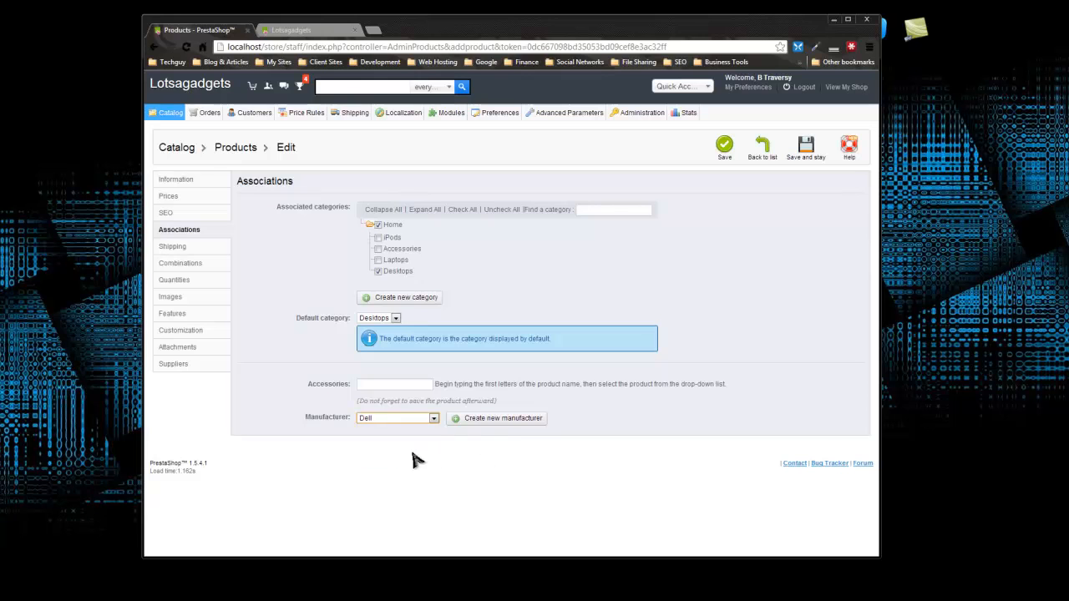
Set the product's package weight to 7 lb in its shipping details
click(173, 247)
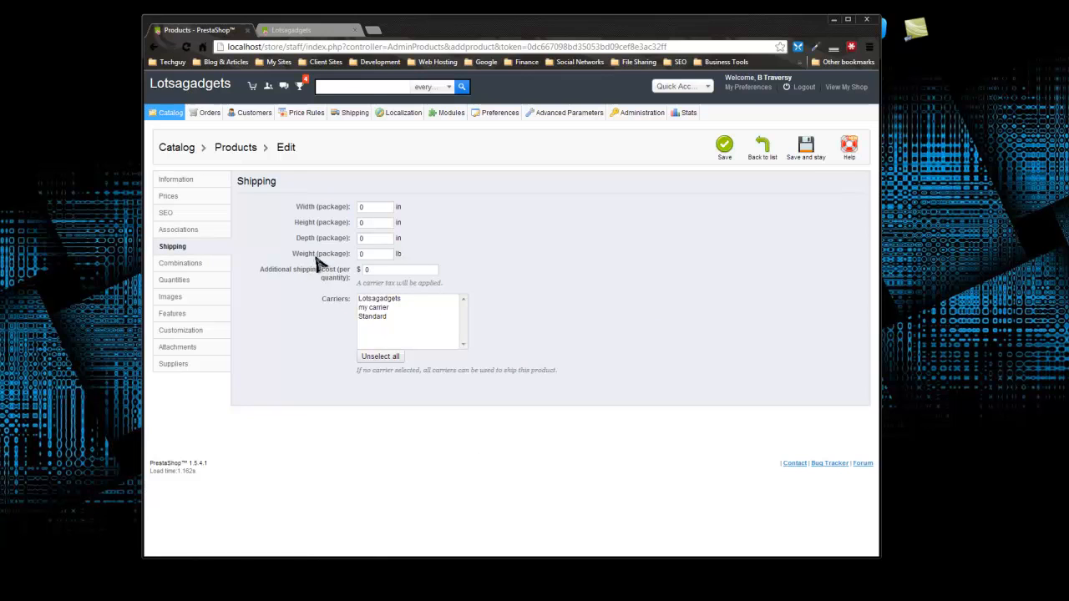
click(365, 256)
click(364, 255)
text(7)
click(376, 273)
click(566, 277)
click(189, 268)
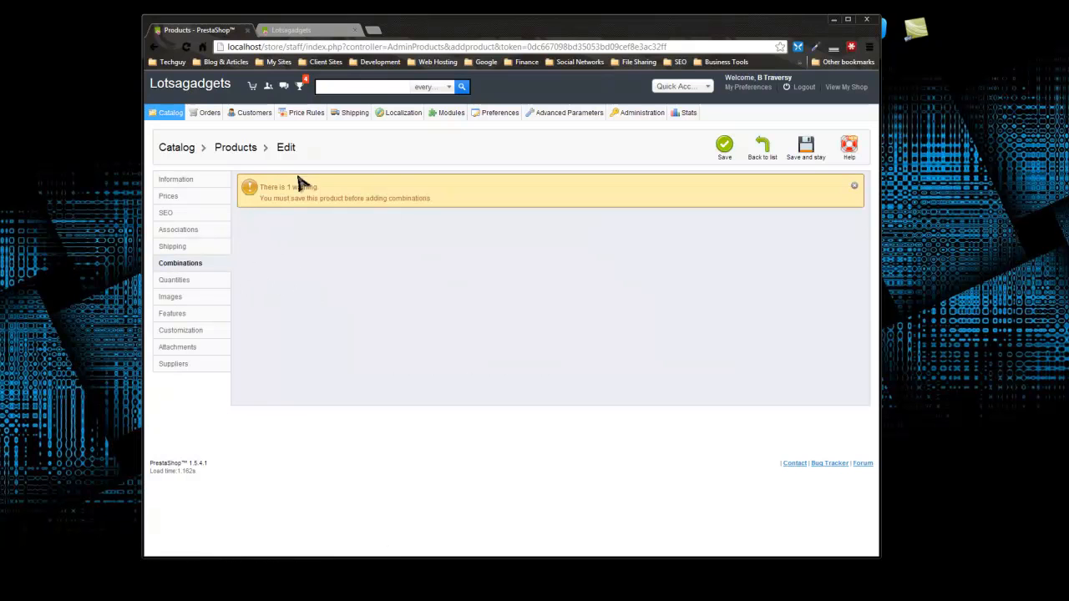
click(205, 280)
click(179, 298)
click(182, 314)
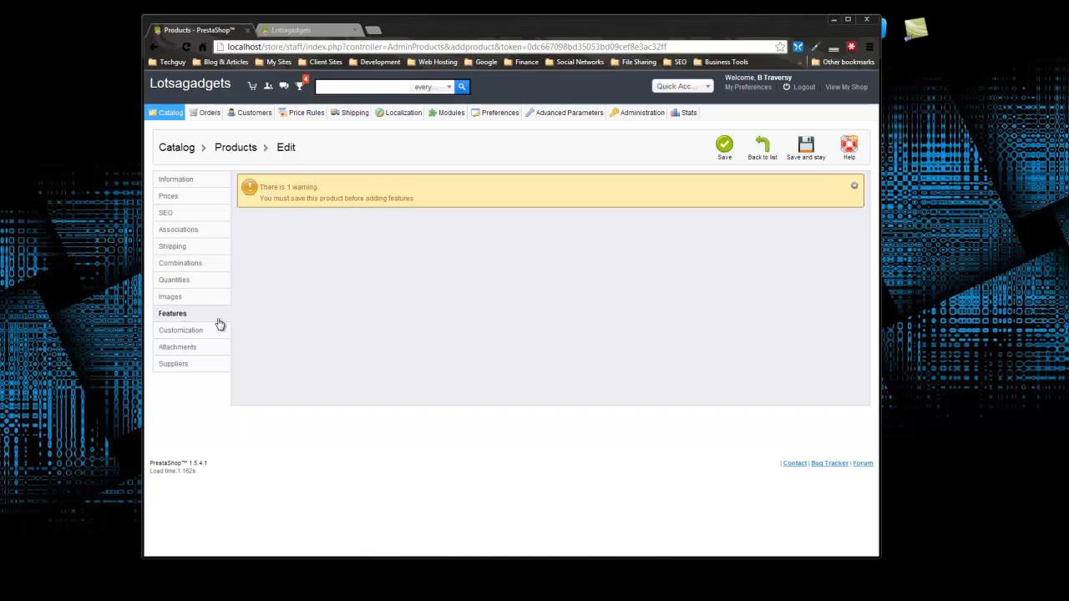
click(199, 265)
Save the new product, then reopen Dell Dimension 4500 PC for editing at its combinations
click(723, 147)
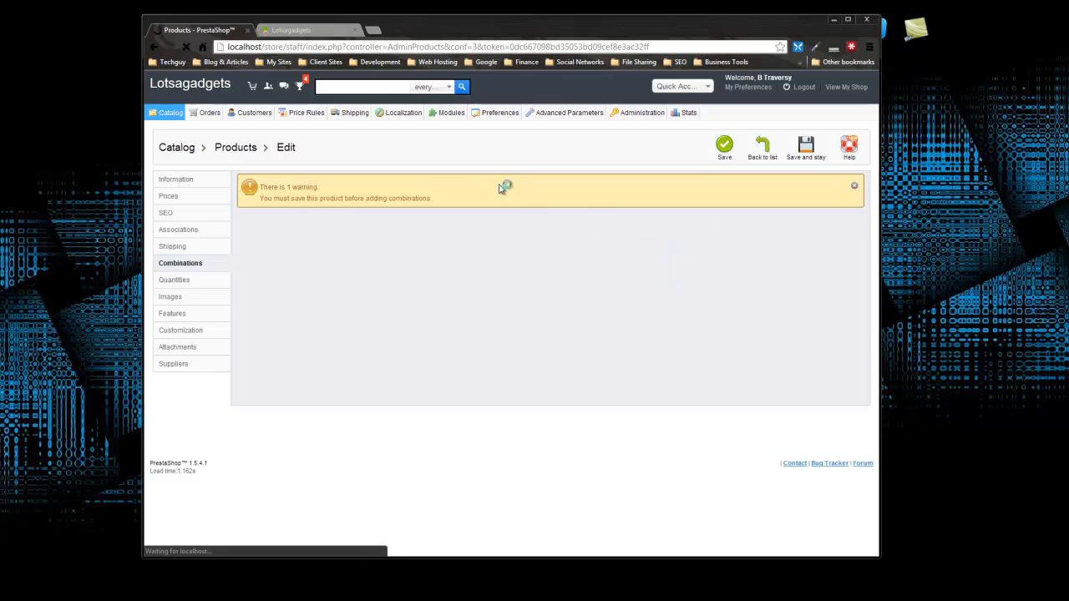
scroll(501, 192, down, 1)
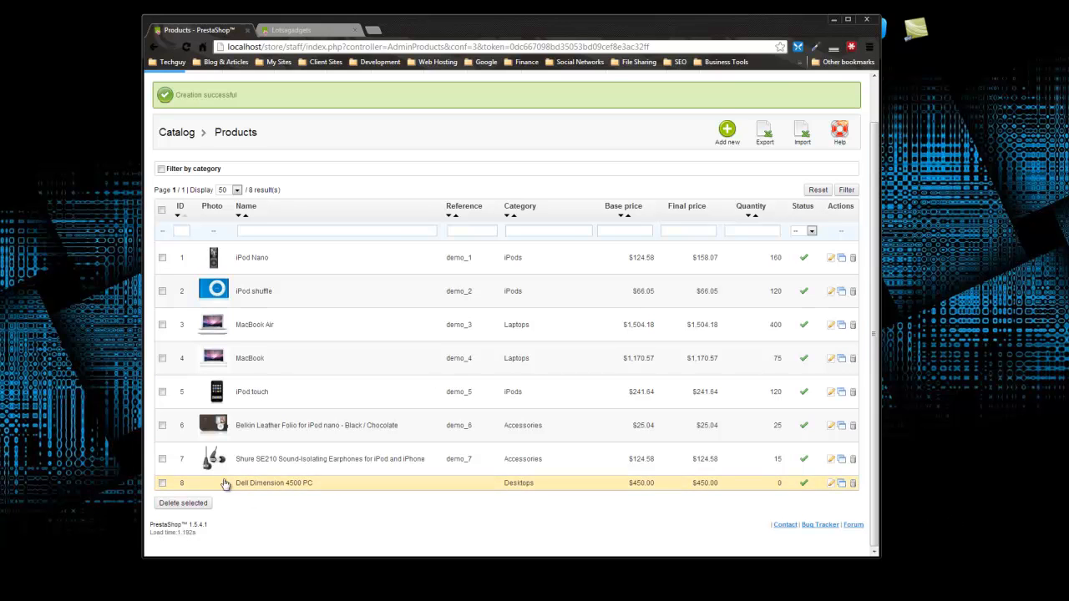
click(831, 483)
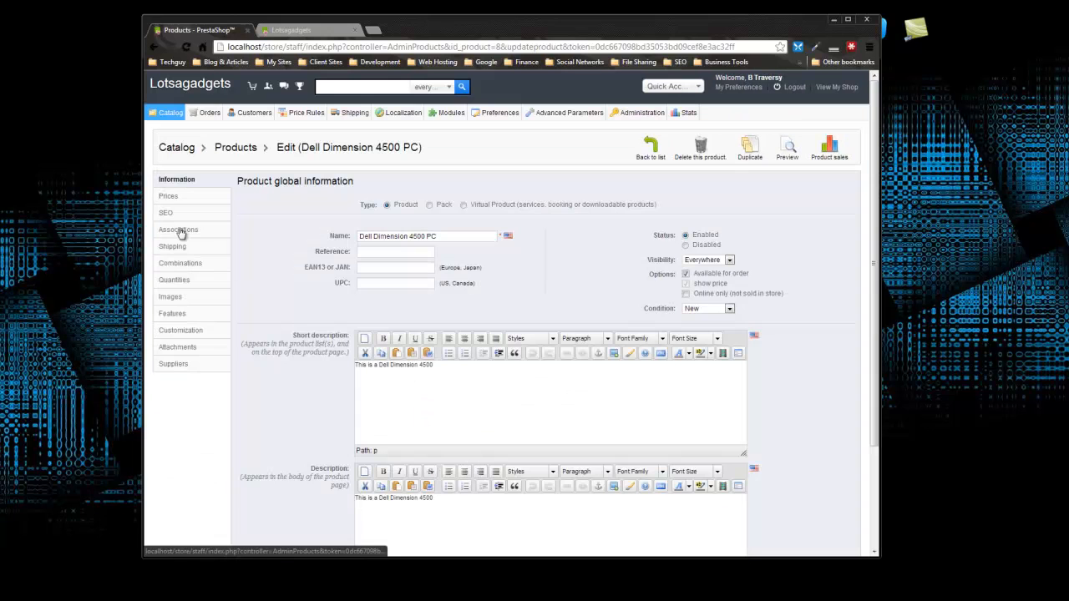
click(185, 263)
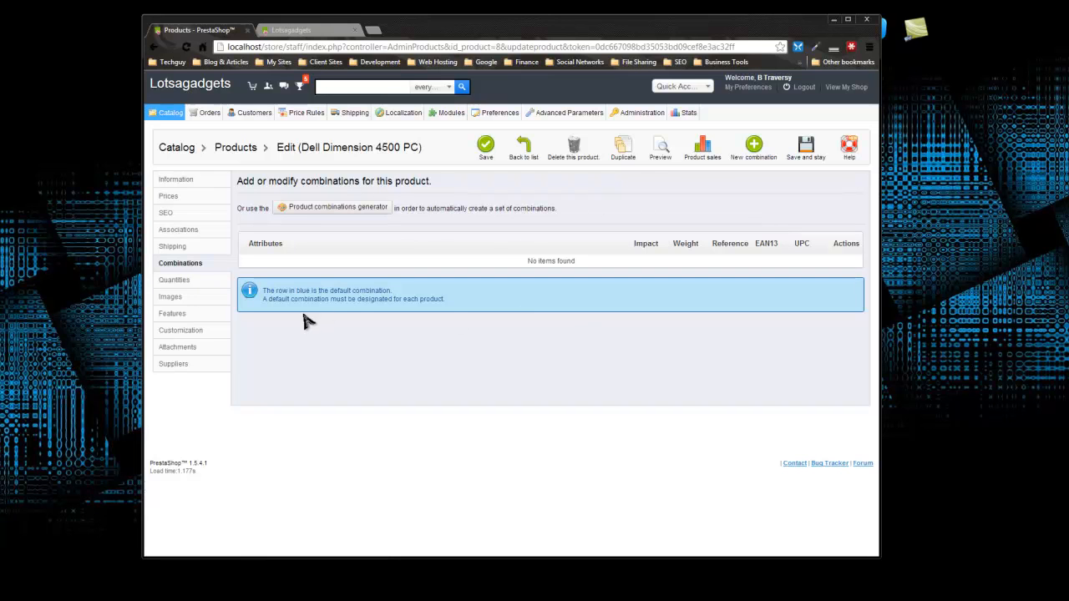
Set the manually specified available quantity of the Dell Dimension 4500 PC to 35
click(179, 285)
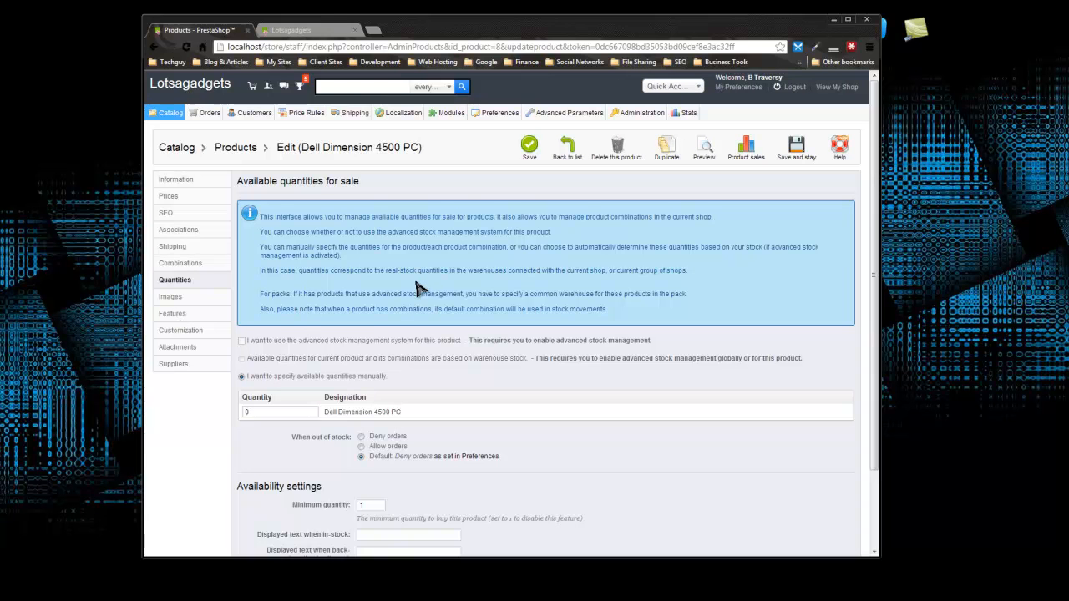
scroll(419, 288, down, 2)
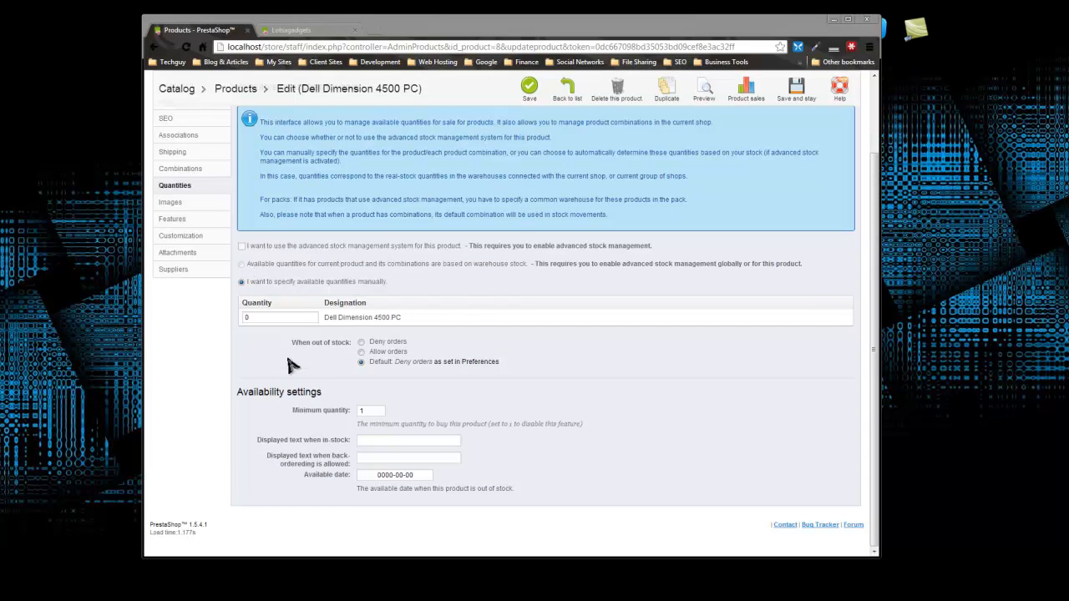
click(255, 316)
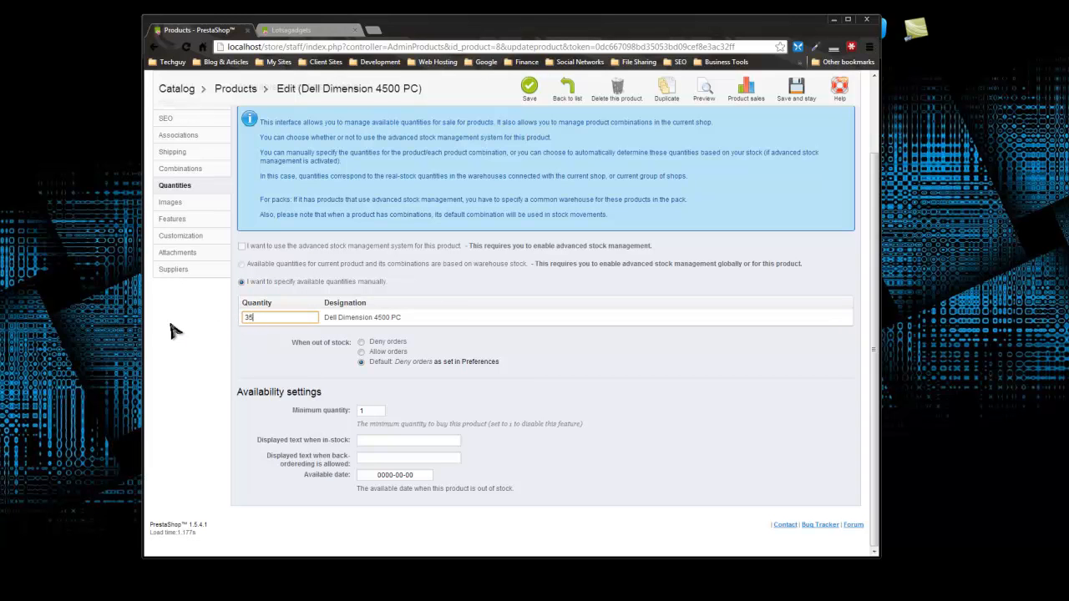
click(544, 372)
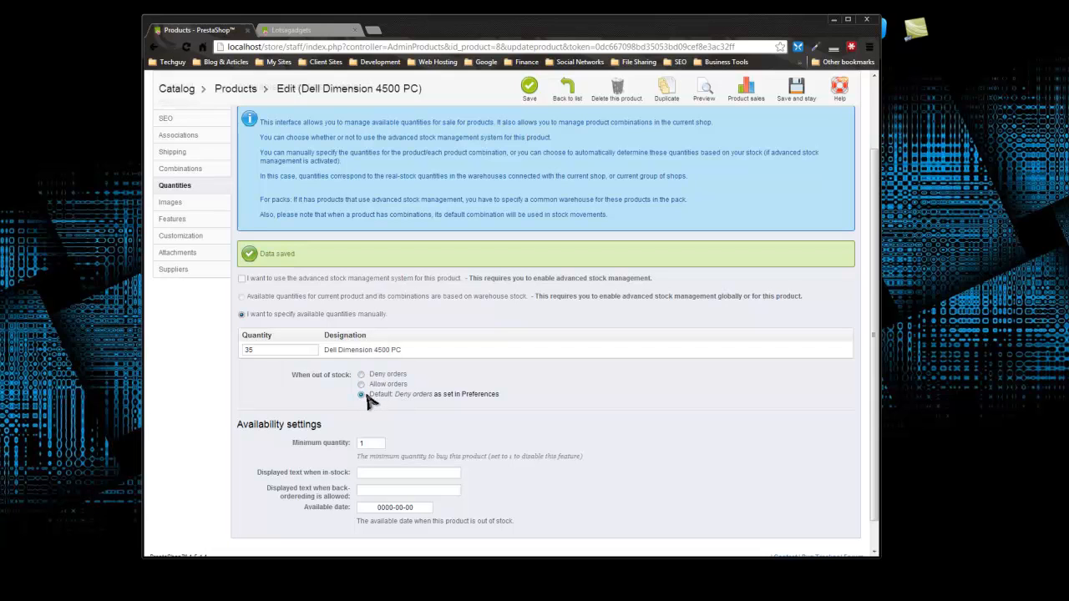
Set the displayed in-stock text to "It's Available!" and the back-order text to "Back Order Now!"
double_click(402, 394)
scroll(522, 401, down, 1)
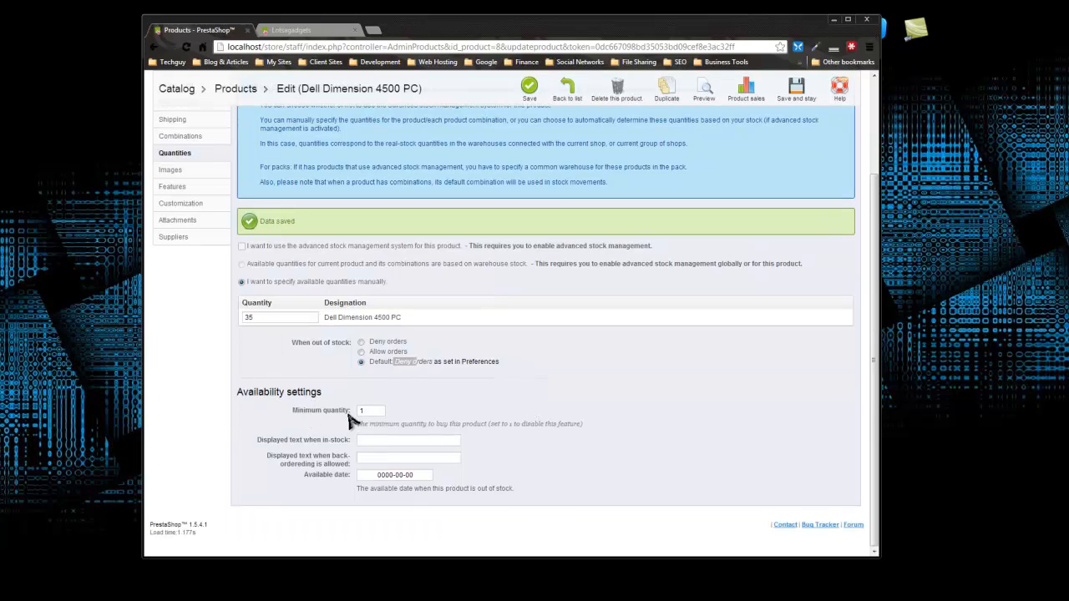
click(374, 411)
click(368, 438)
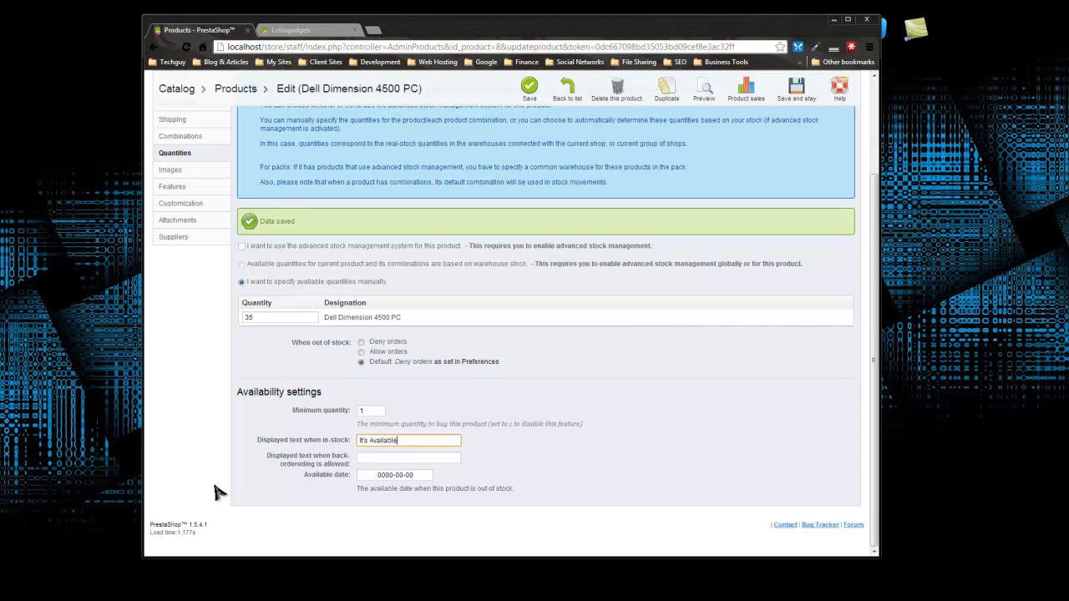
text(It's Available!)
click(387, 459)
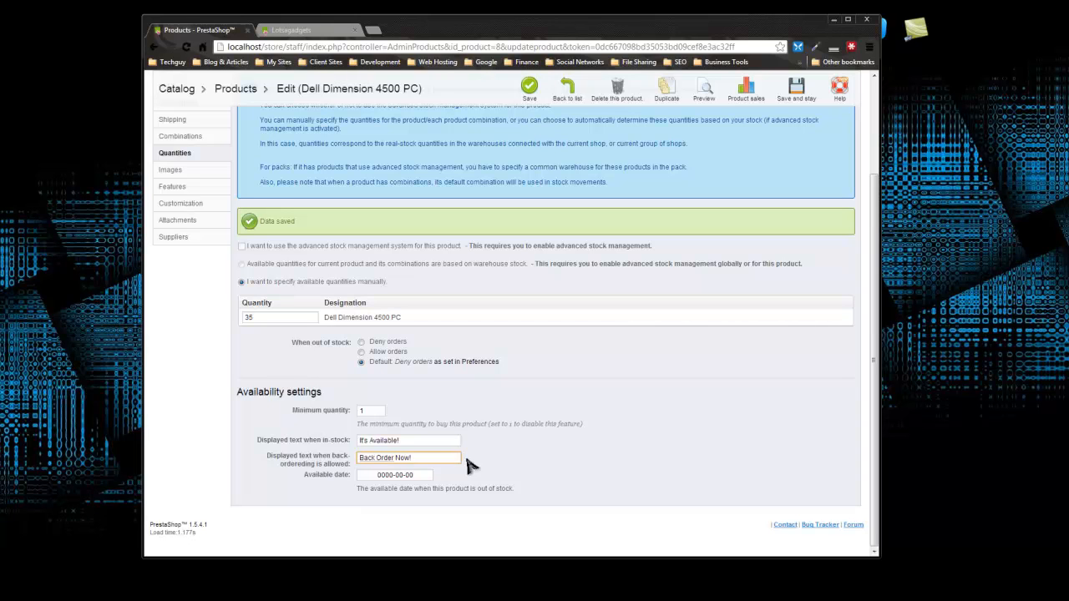
click(574, 485)
click(396, 474)
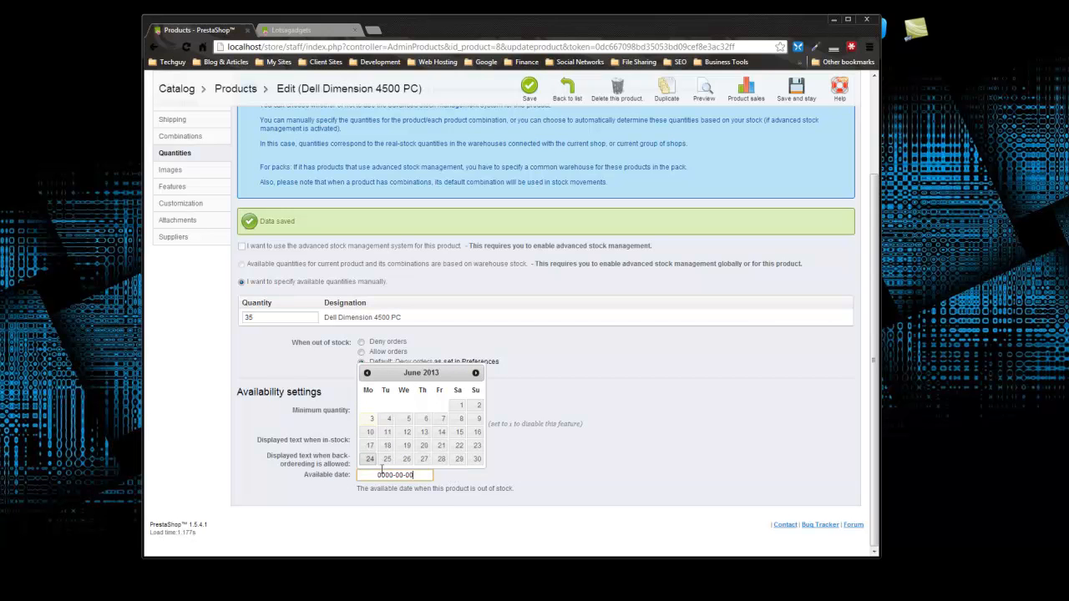
click(677, 441)
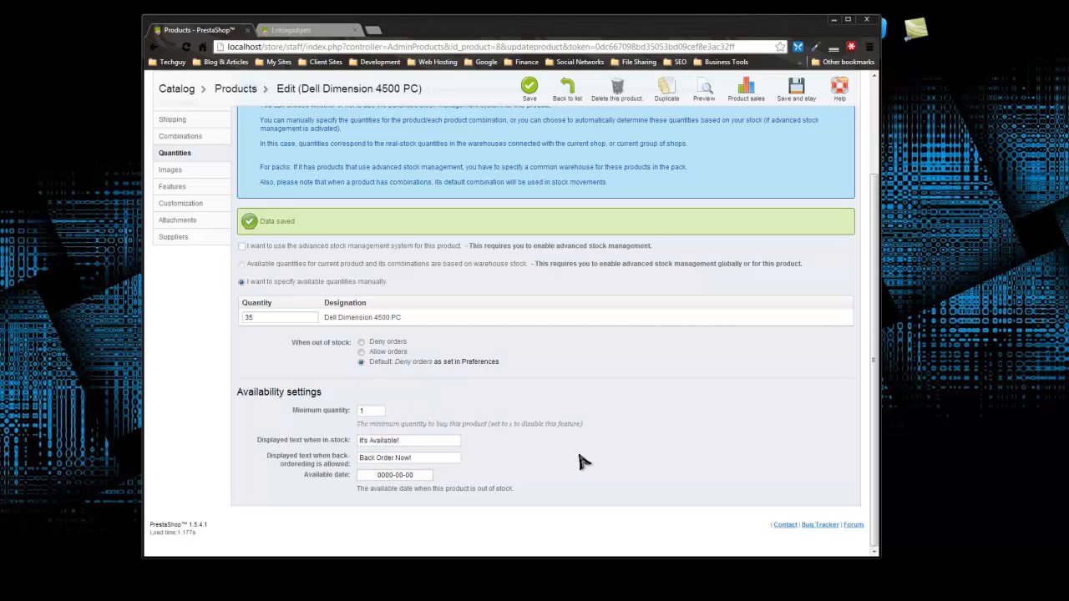
Upload dell-dimension-4600_v4.jpg from the Downloads folder as the product's image
scroll(576, 459, up, 3)
scroll(317, 342, down, 1)
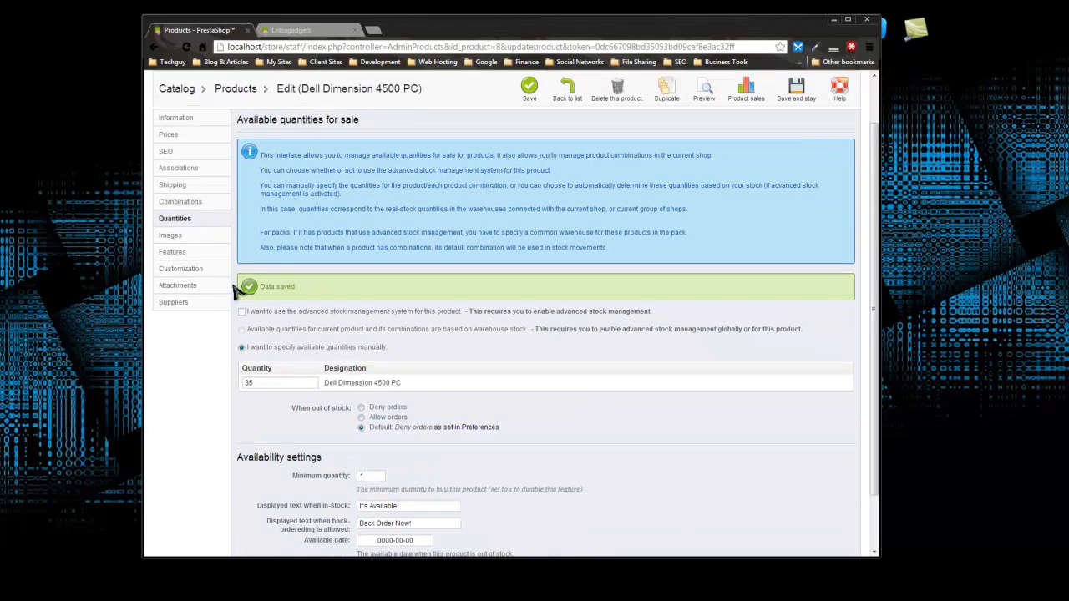
click(171, 236)
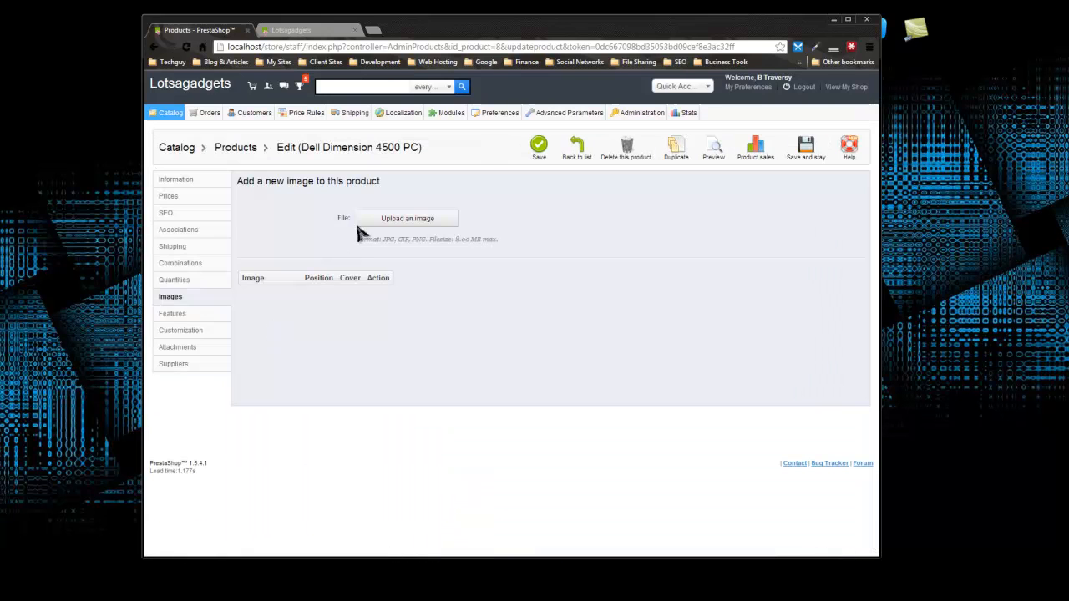
click(389, 222)
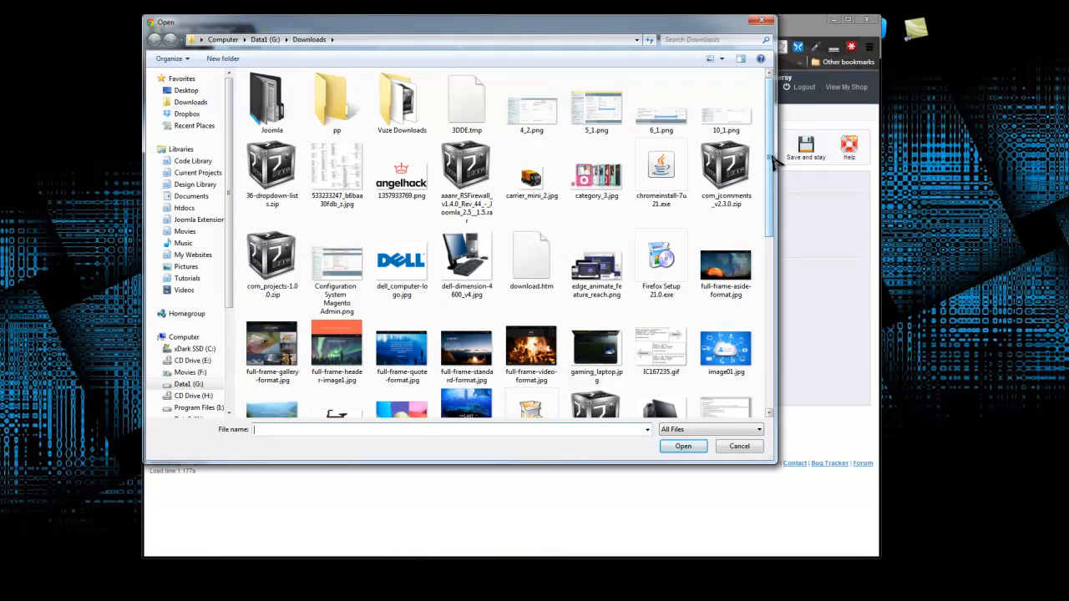
scroll(773, 163, down, 1)
double_click(473, 209)
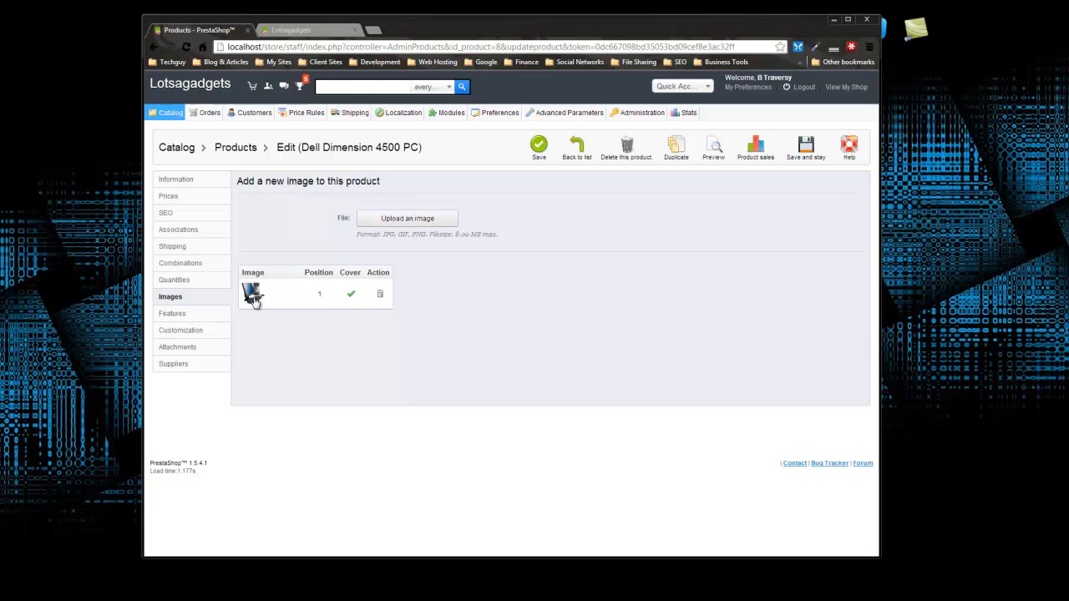
Search Google Images for "dell dimension" in a new browser tab and look through the pictures
click(372, 30)
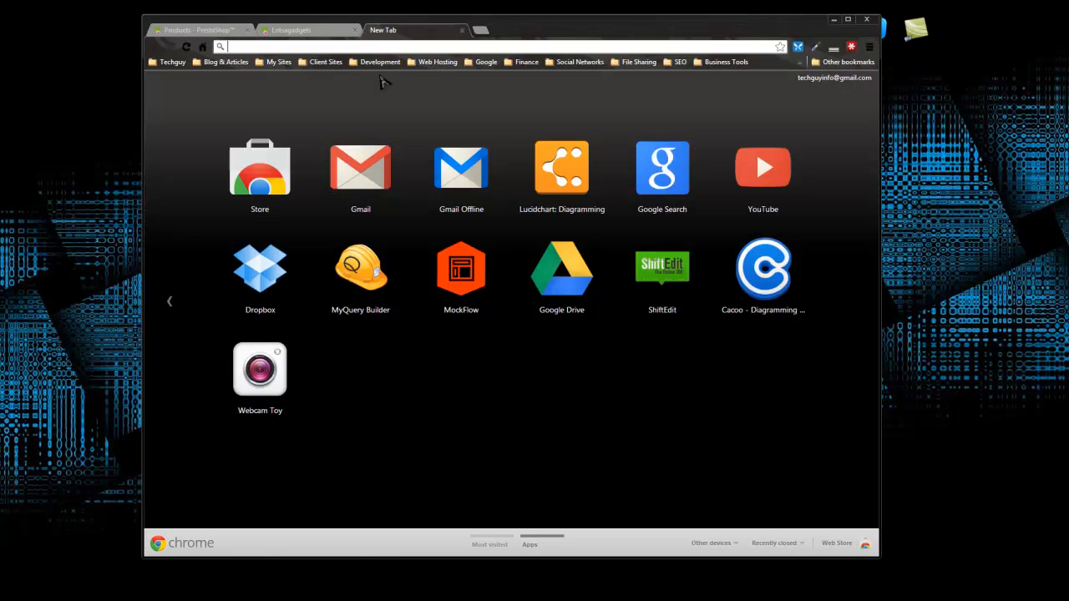
text(dell)
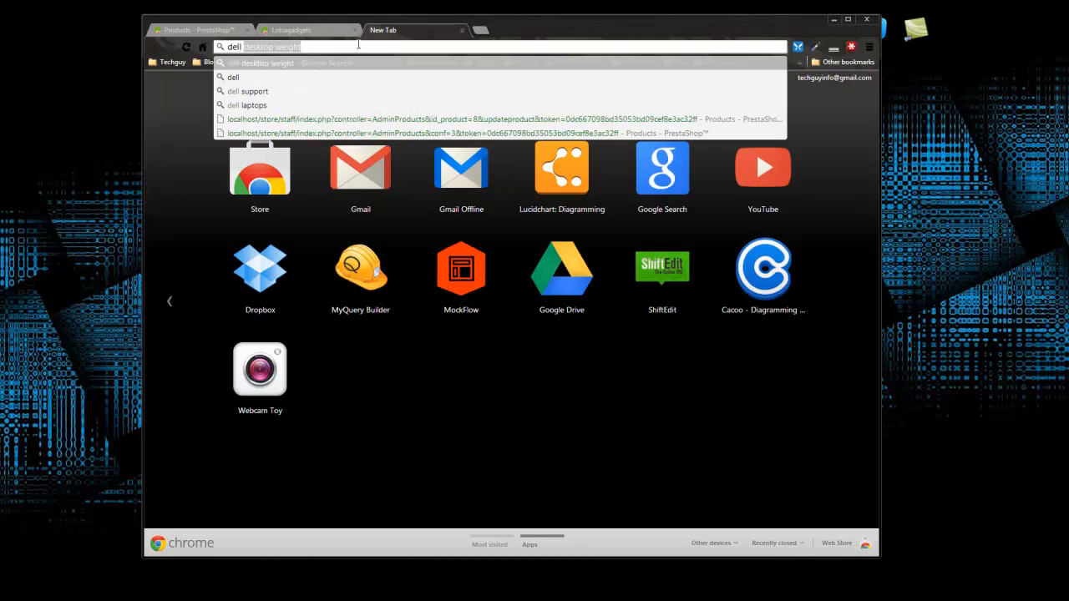
text( dimension)
key(Return)
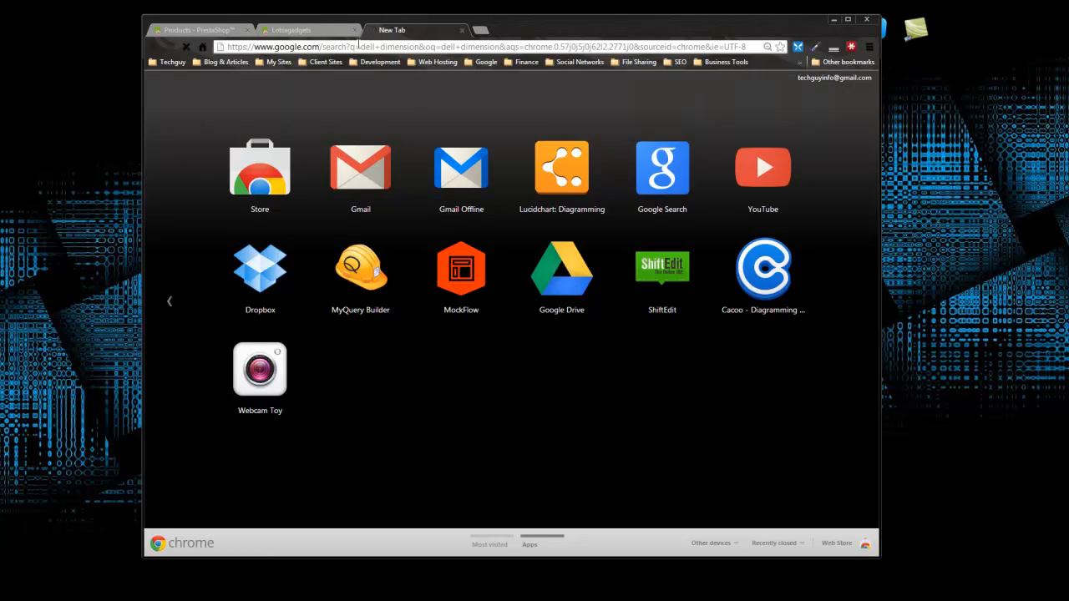
click(243, 81)
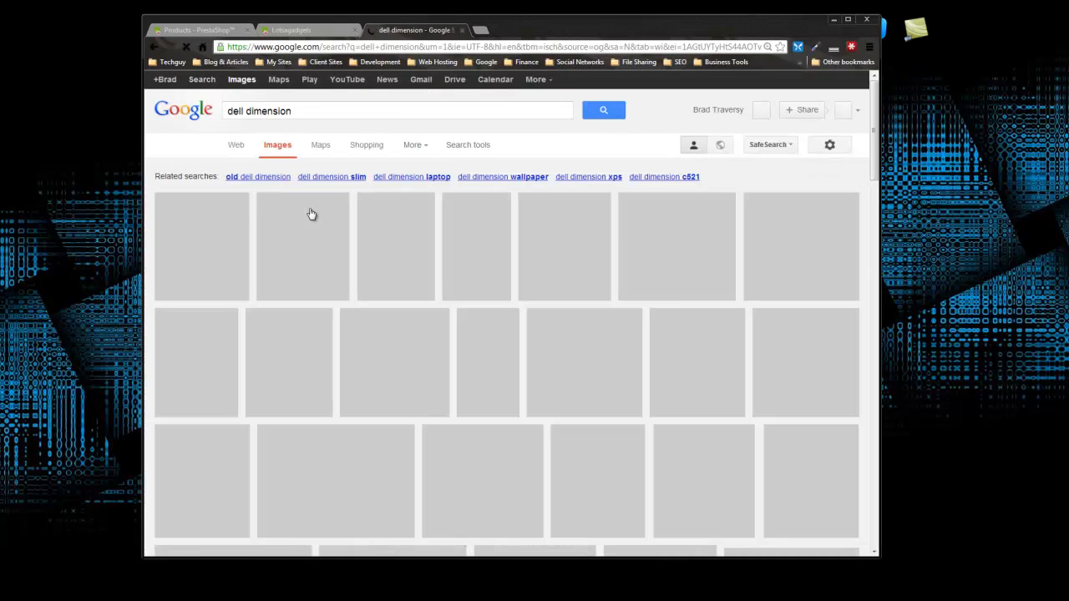
scroll(251, 267, down, 7)
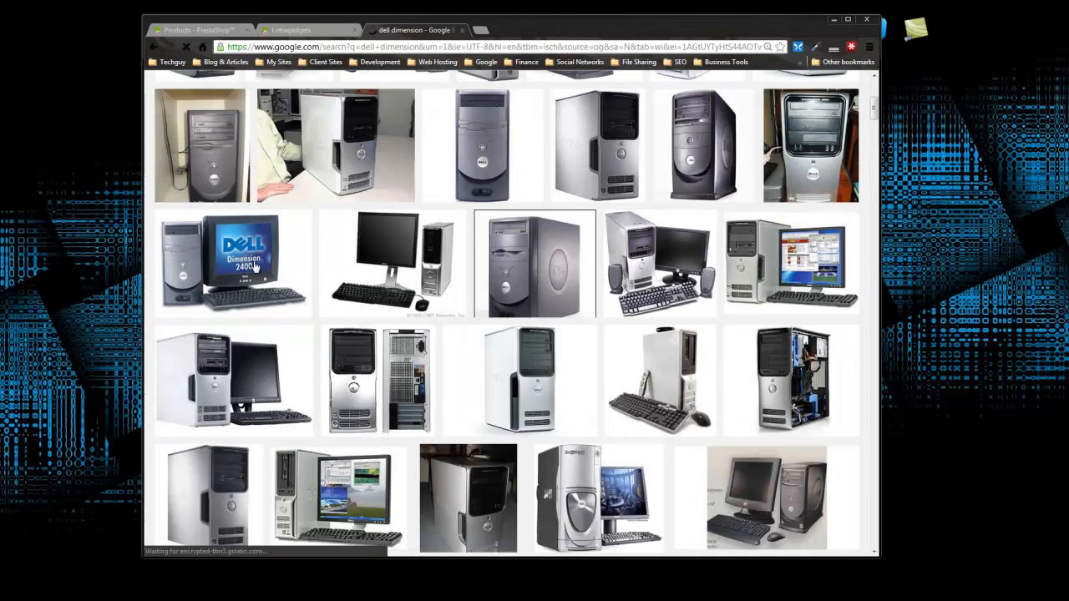
Find the Dell Dimension E521 picture from pcmag.com in the image results and save it as images (3).jpg
scroll(262, 263, down, 3)
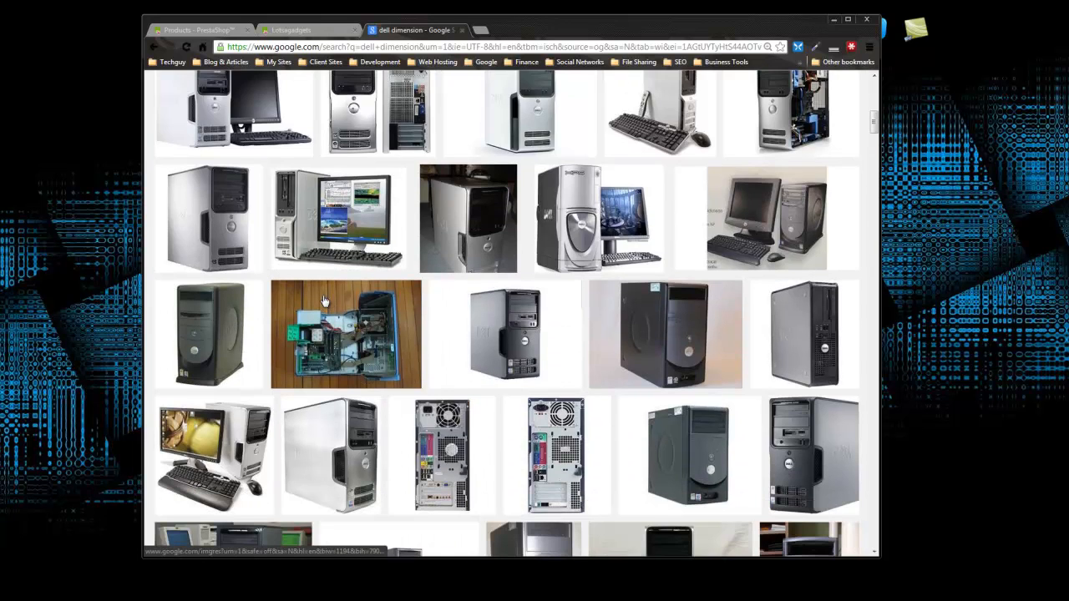
scroll(325, 301, down, 3)
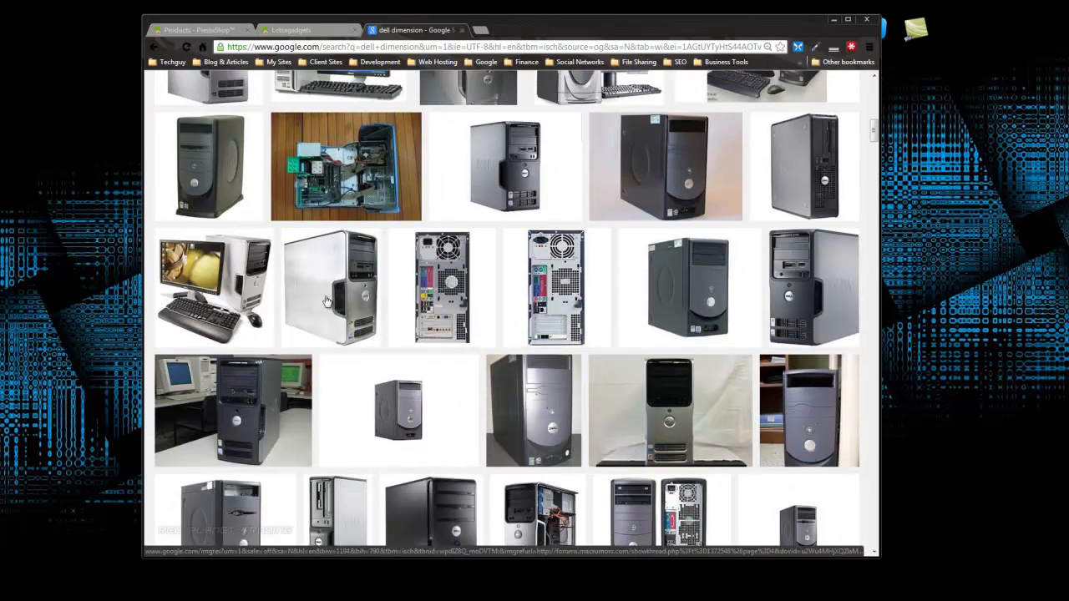
scroll(327, 300, down, 1)
scroll(334, 298, up, 3)
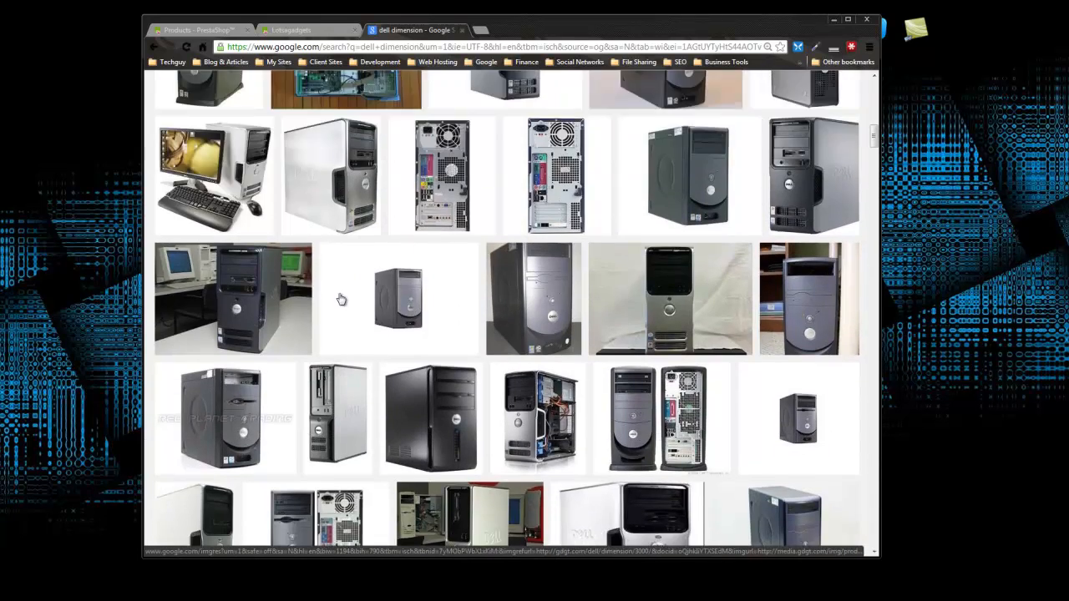
right_click(225, 269)
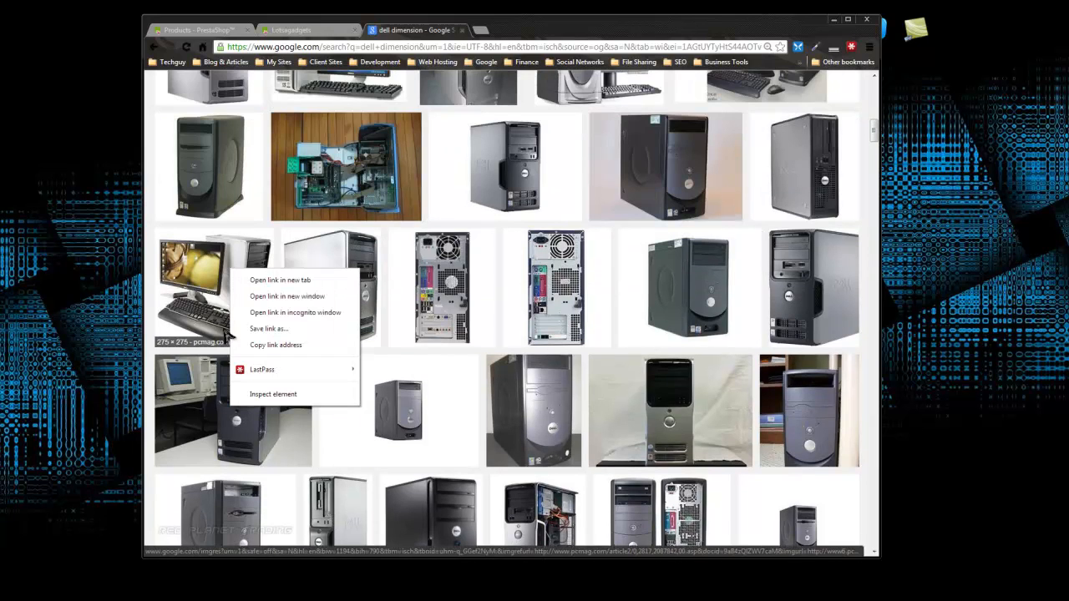
click(192, 272)
right_click(371, 333)
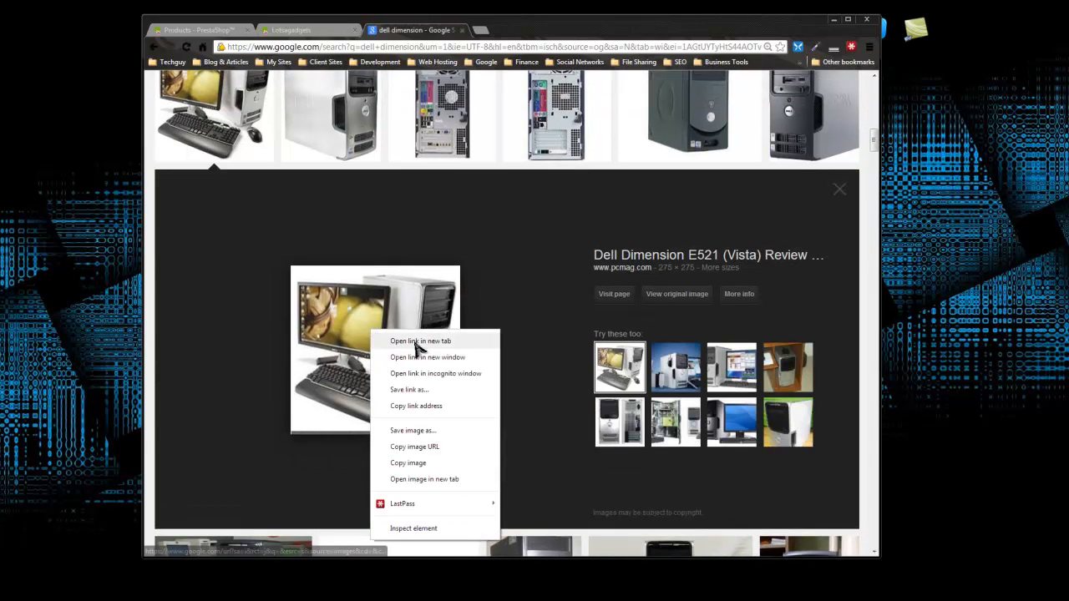
click(465, 428)
click(693, 446)
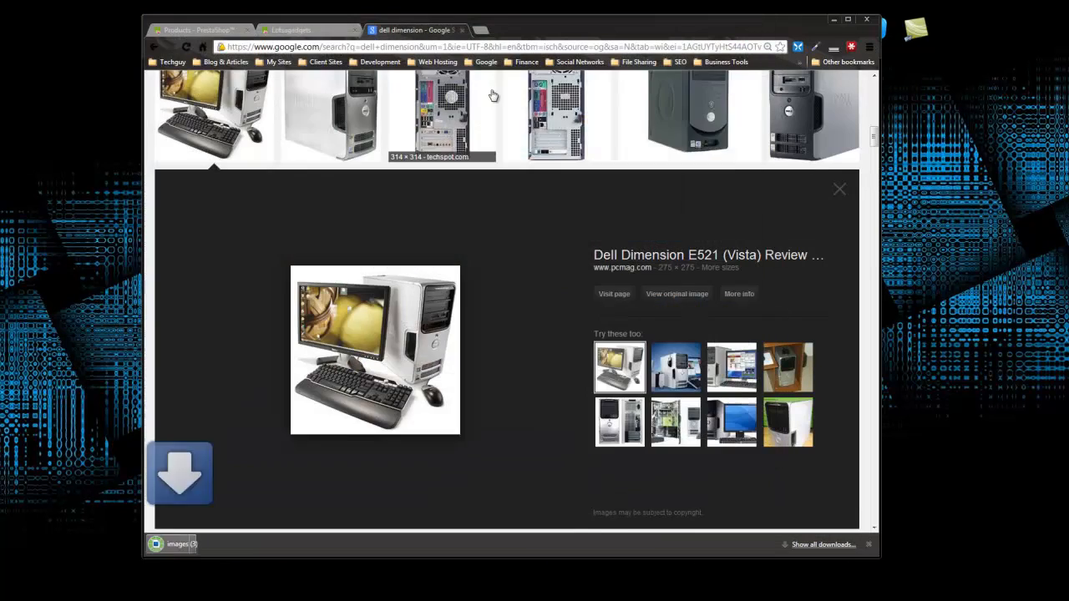
click(288, 30)
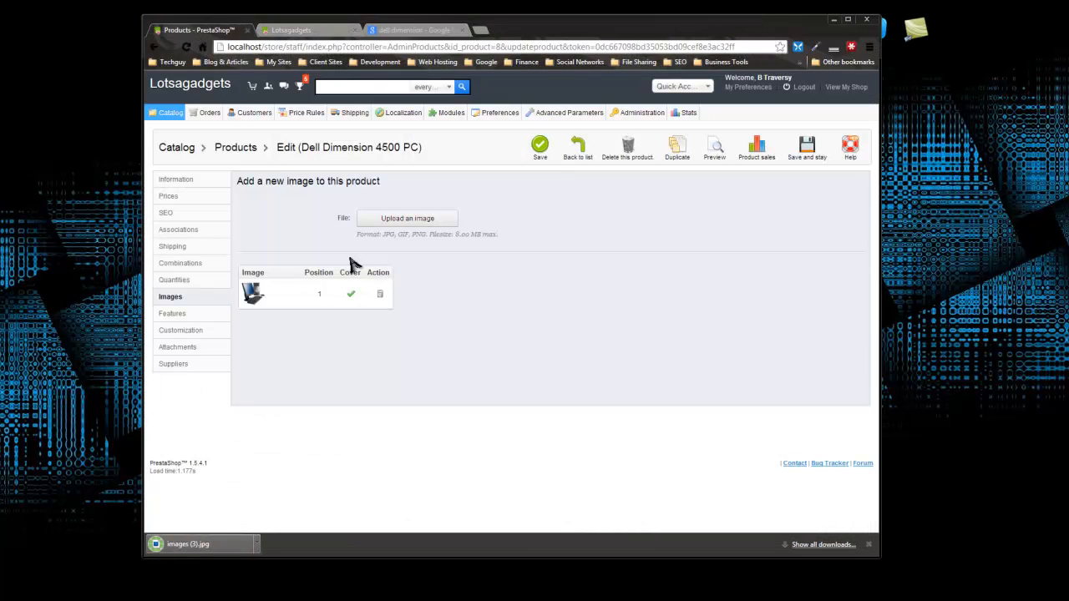
click(383, 220)
drag(780, 171, 756, 221)
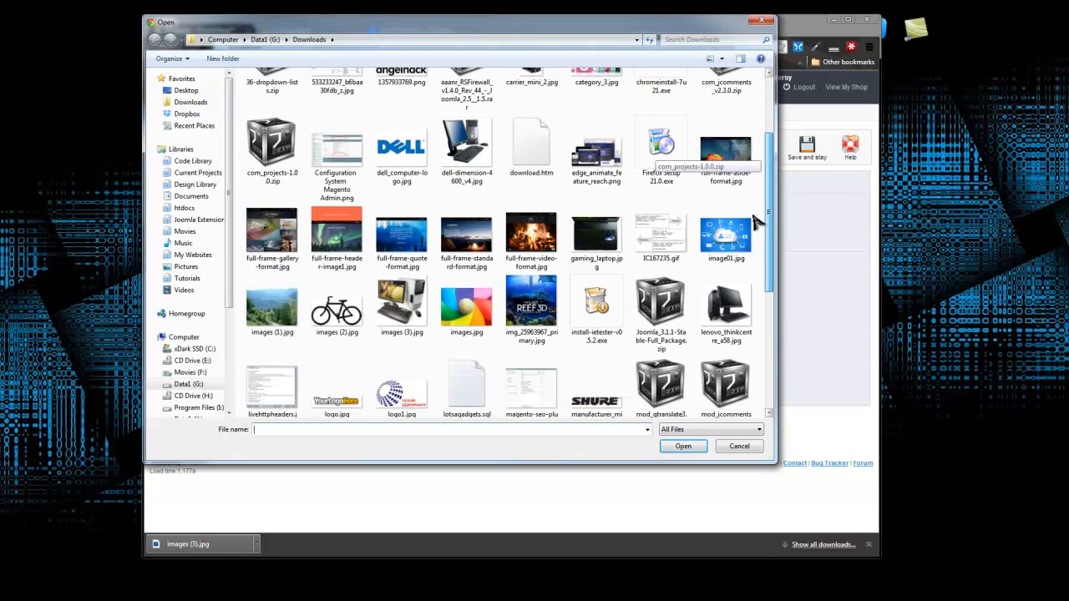
drag(770, 216, 794, 334)
click(756, 25)
click(324, 35)
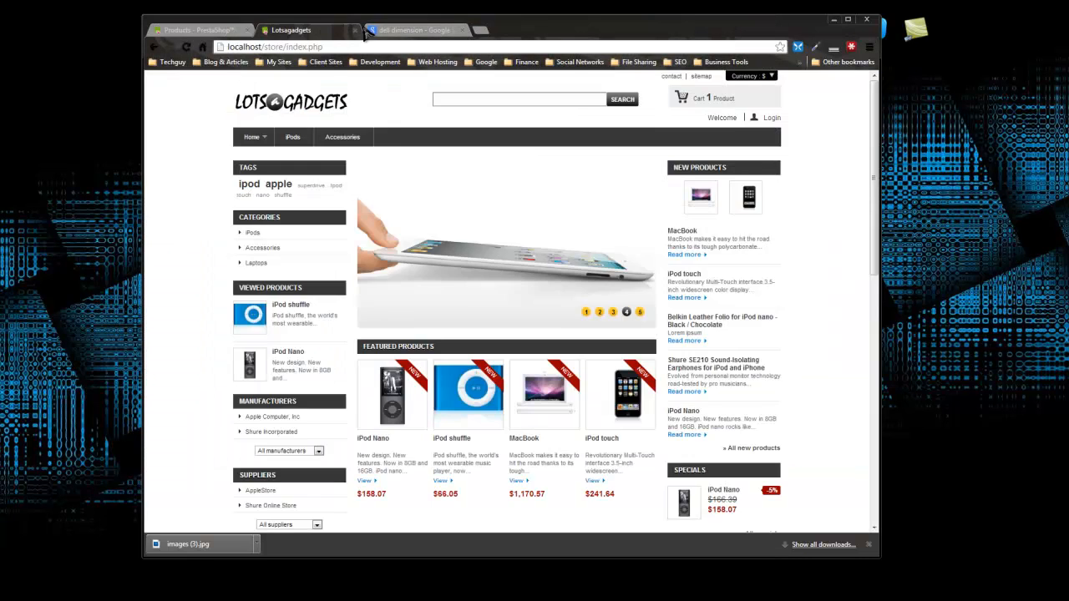
Save the previewed Dell Dimension E521 picture from the image results as 163505-dell-dimension-e521.jpg
click(410, 30)
right_click(398, 310)
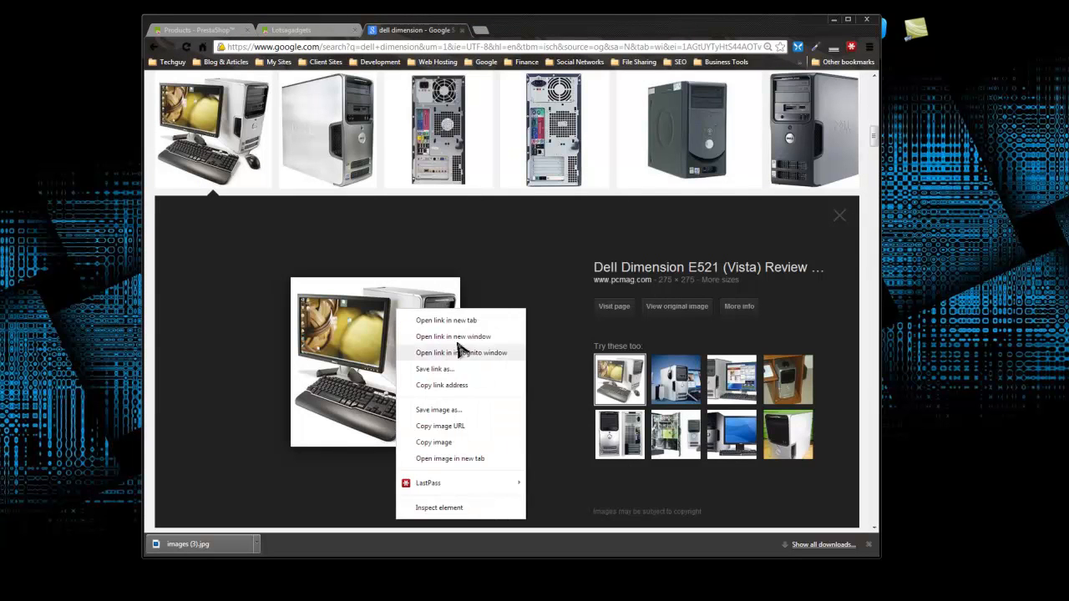
click(457, 411)
click(201, 77)
click(690, 448)
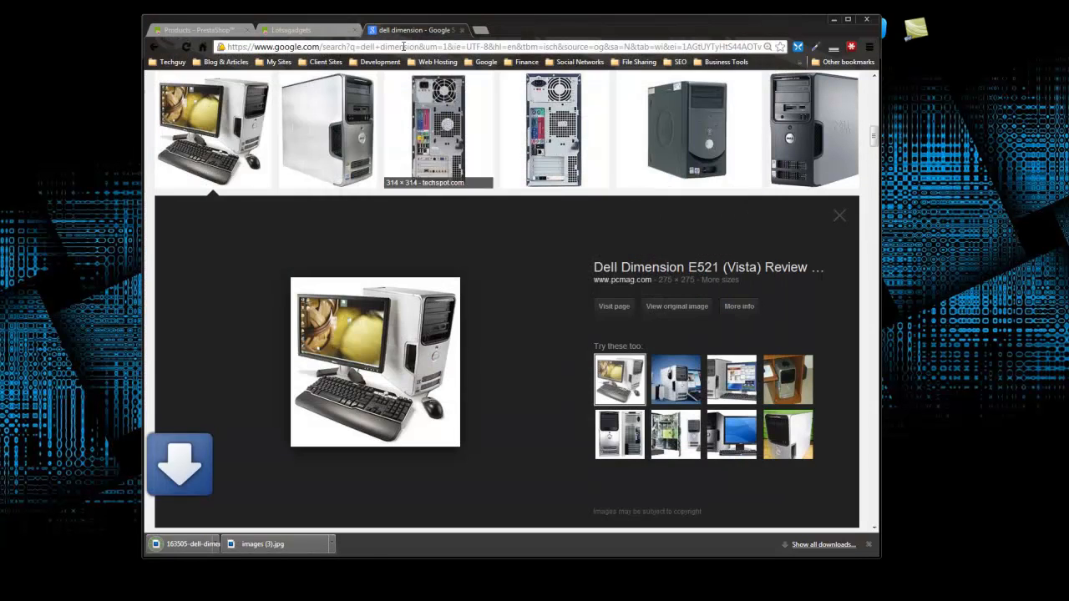
Upload 163505-dell-dimension-e521.jpg as a second image of the Dell Dimension 4500 PC in the store admin
click(209, 30)
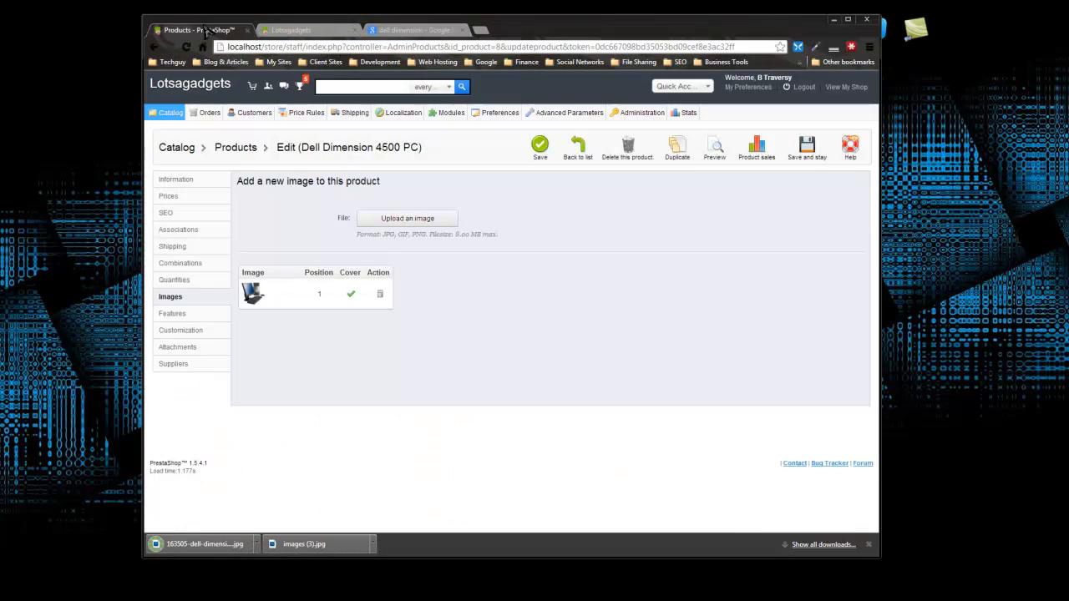
click(405, 224)
double_click(338, 179)
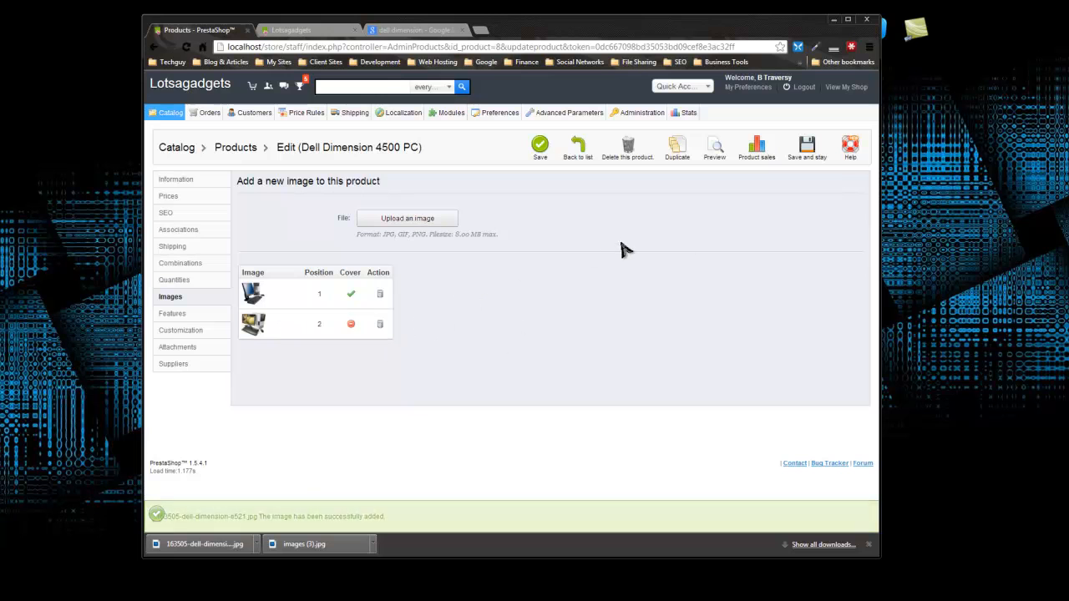
Review the product's feature, customization and attachment settings without entering anything
click(172, 315)
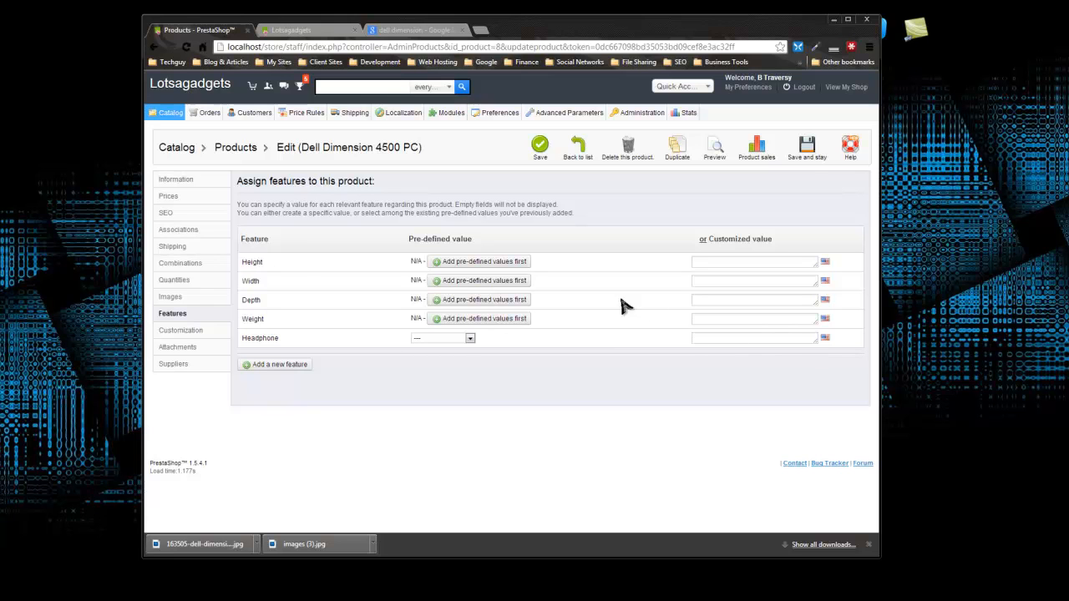
click(470, 341)
click(530, 349)
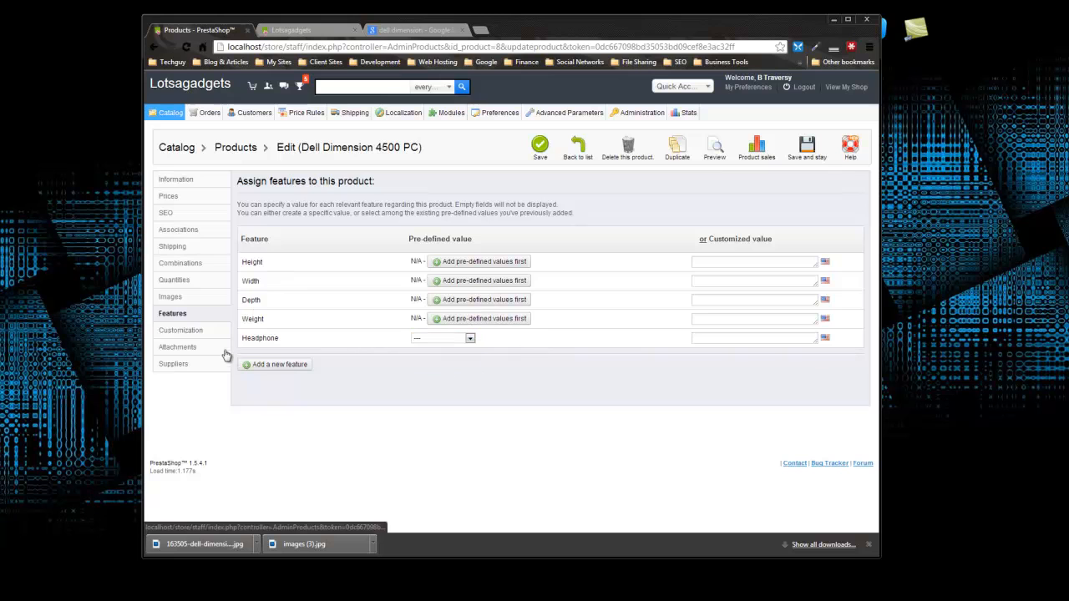
click(188, 333)
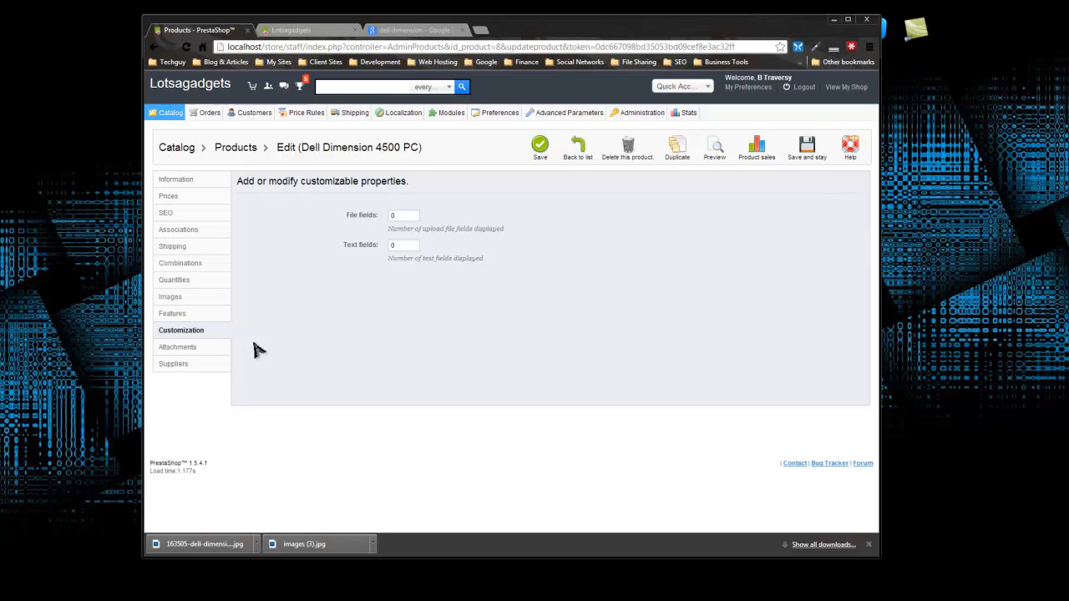
click(170, 353)
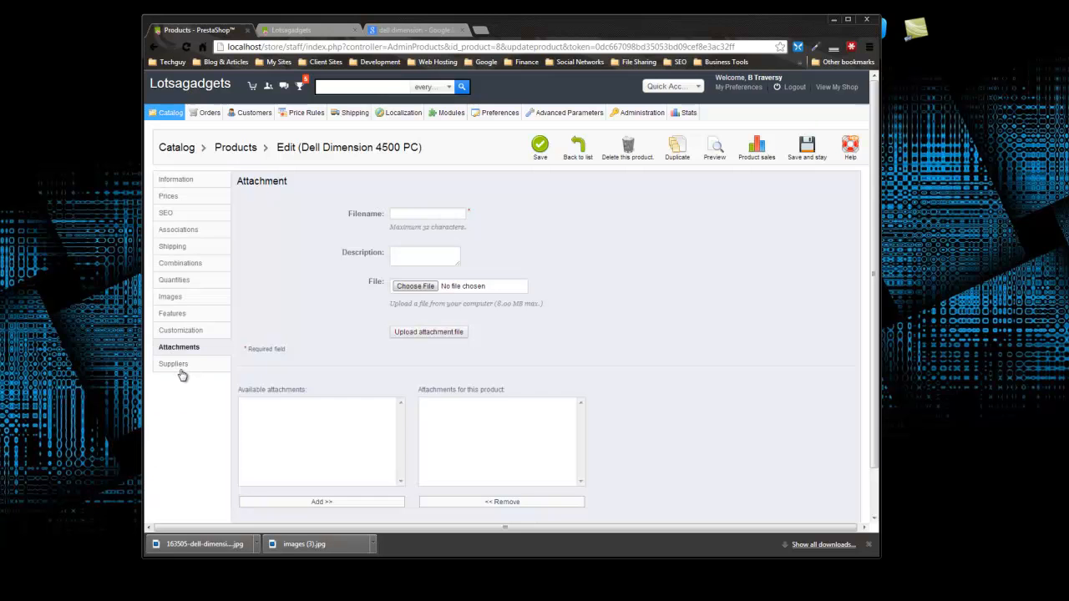
Associate the product with Dell Store as its default supplier and save the product
click(174, 366)
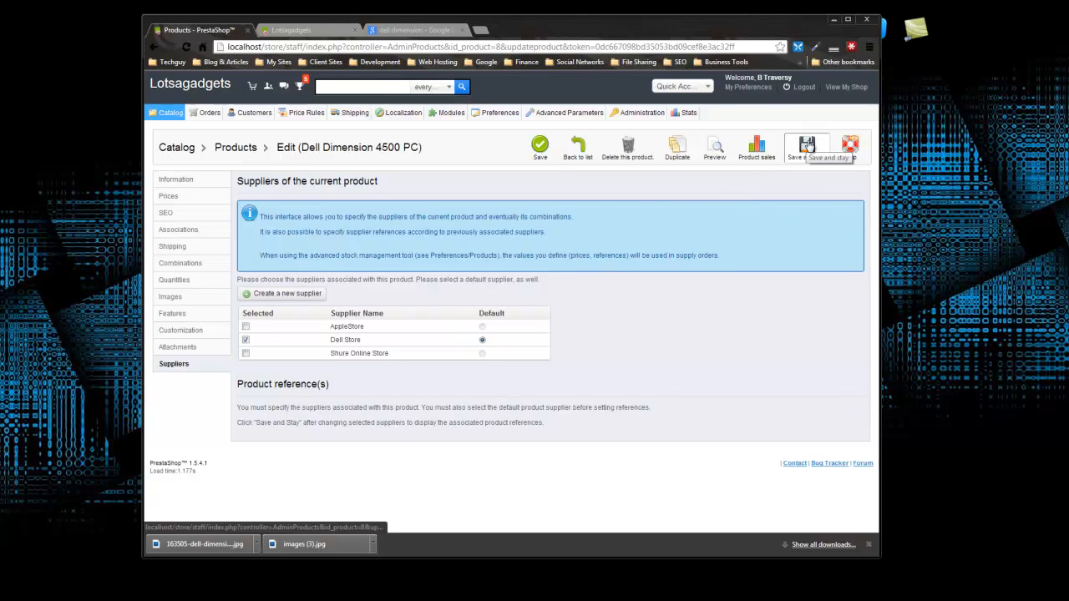
click(539, 146)
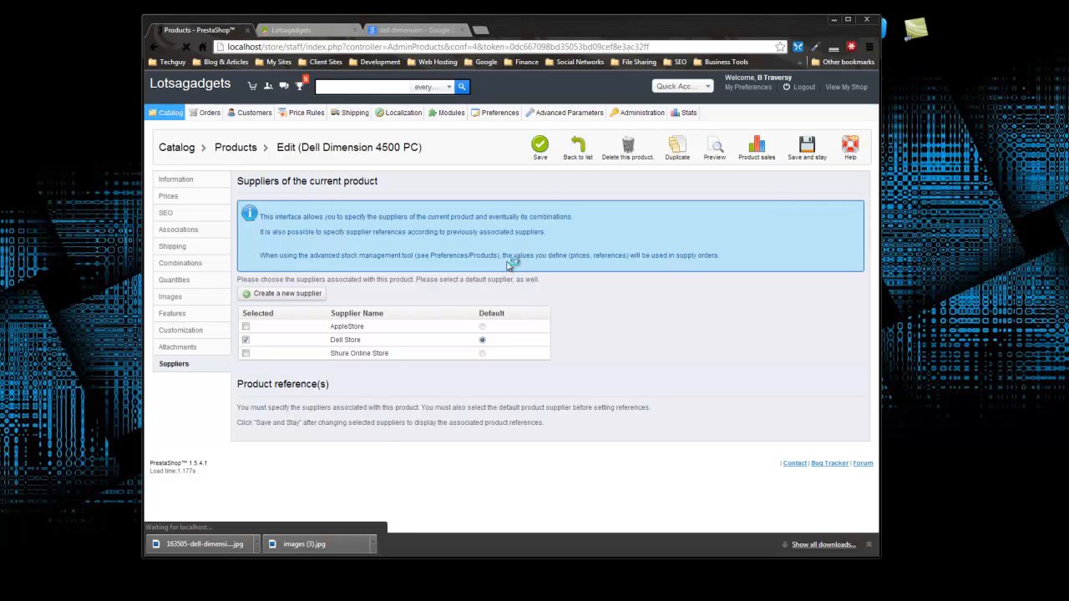
Reopen the Dell Dimension 4500 PC from the product list, set its reference to desk_01 and save it
scroll(585, 292, down, 1)
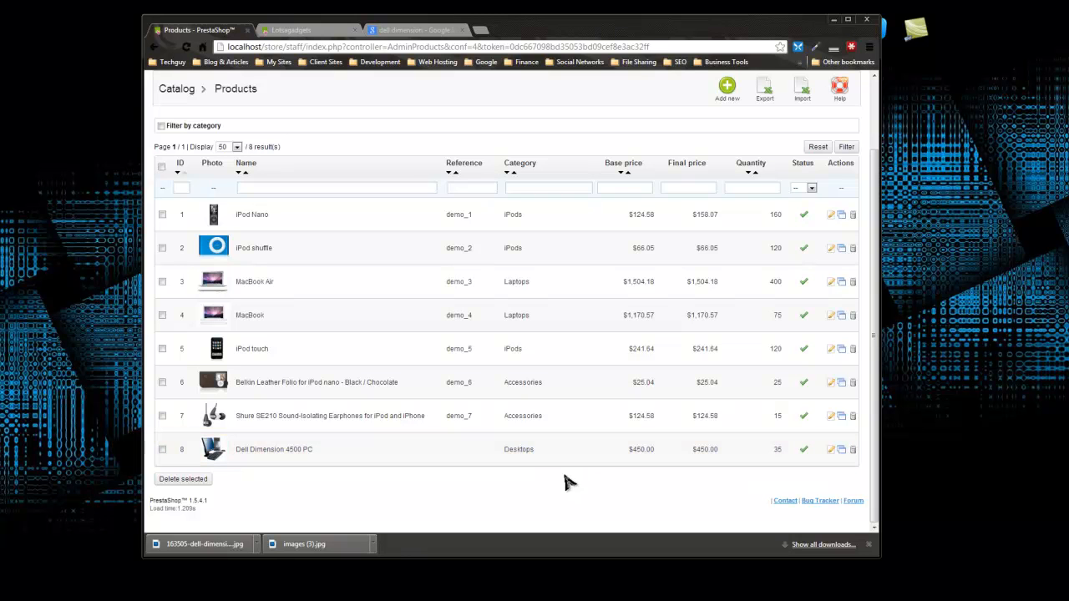
click(261, 454)
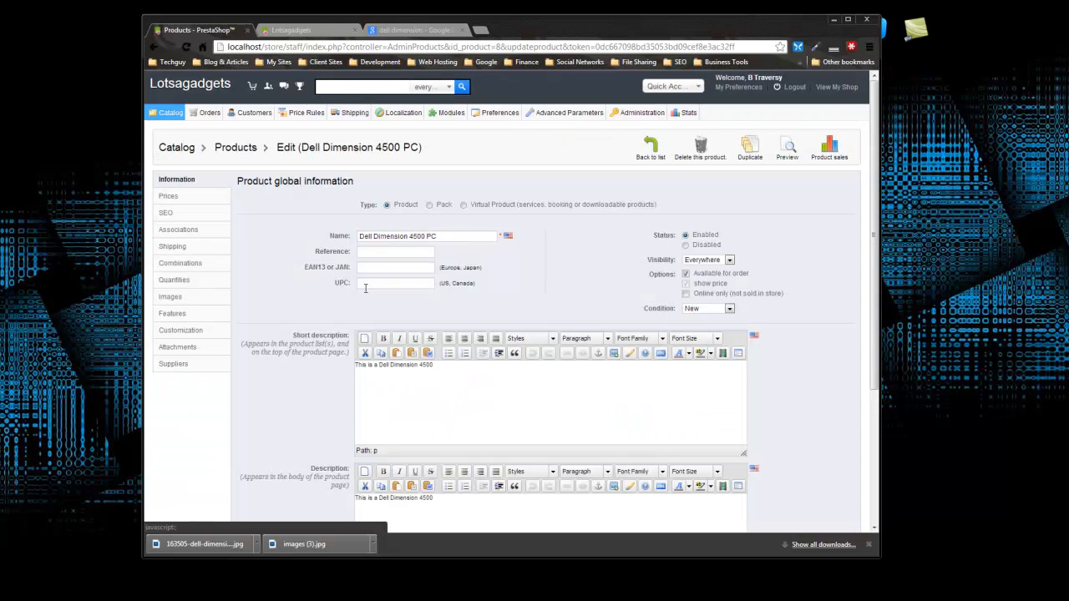
click(362, 250)
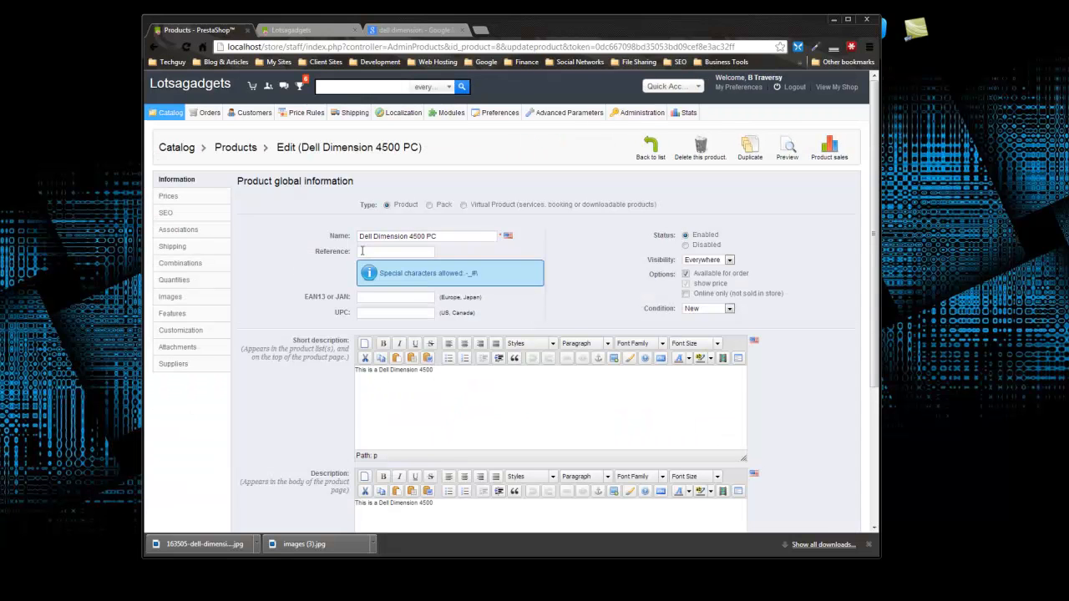
double_click(367, 250)
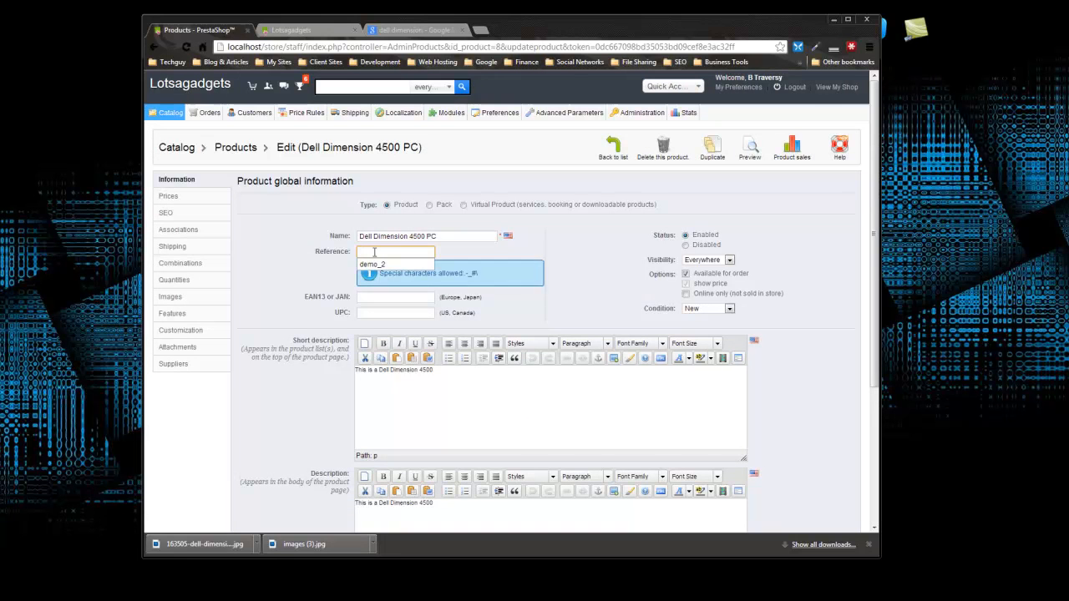
text(des)
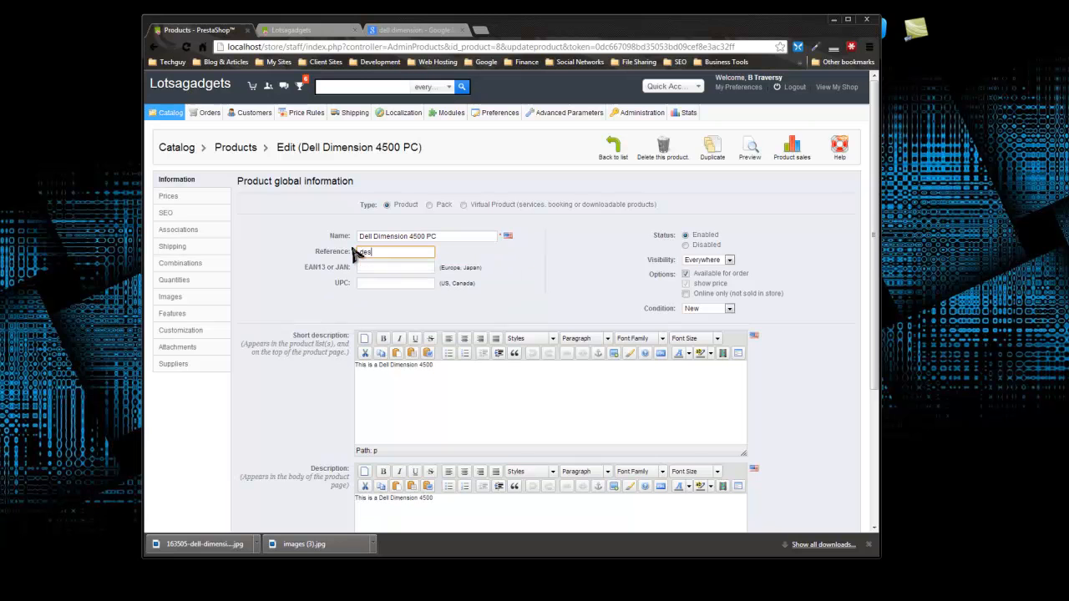
text(k_01)
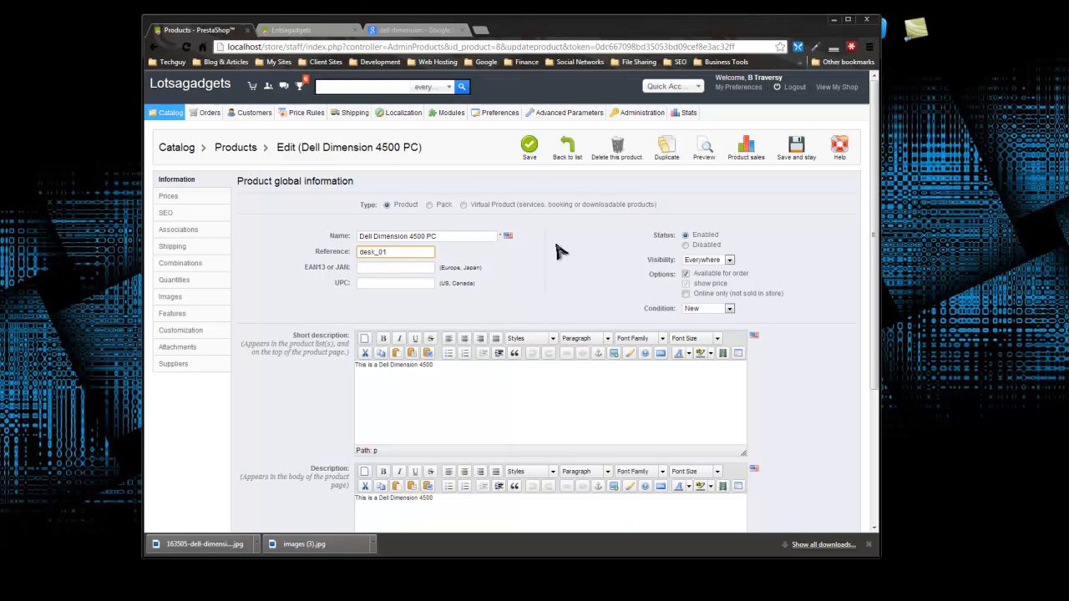
click(529, 146)
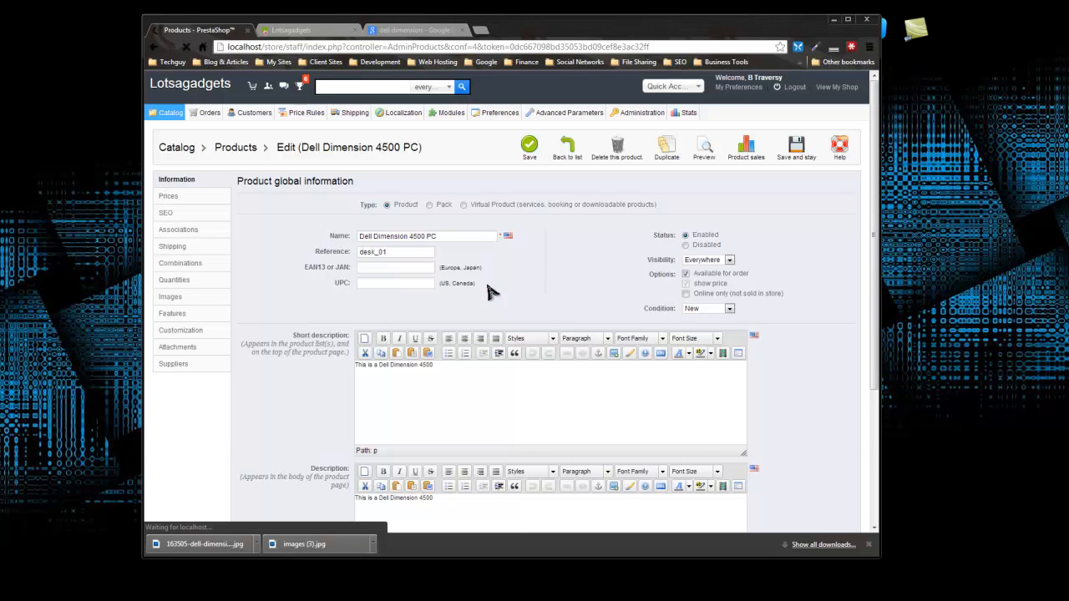
Reload the Lotsagadgets storefront and check its category menu, manufacturers, suppliers, new products and featured products for the Dell additions
click(296, 31)
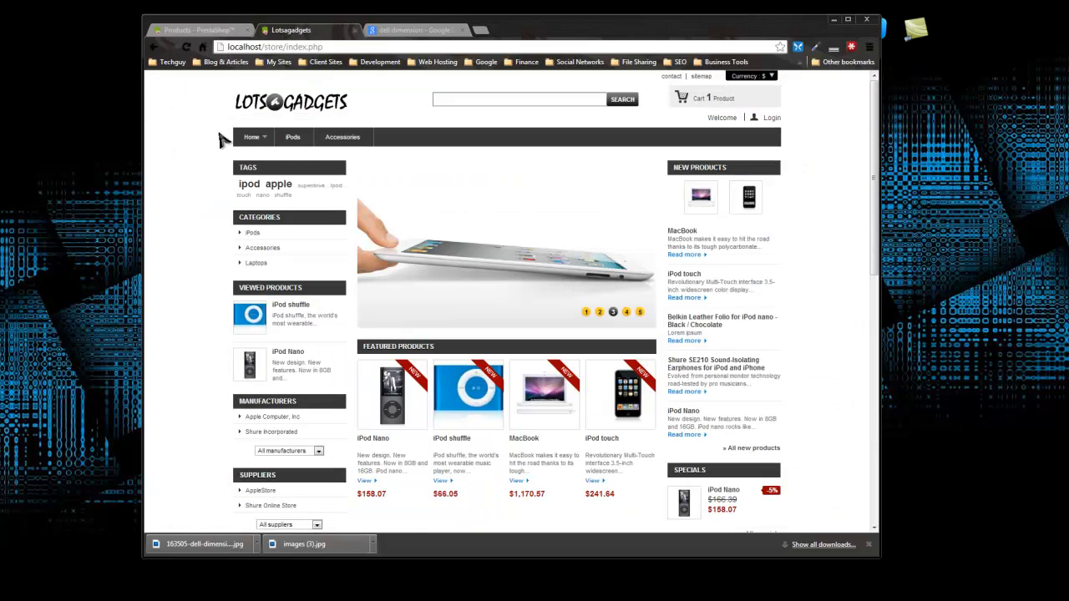
click(186, 48)
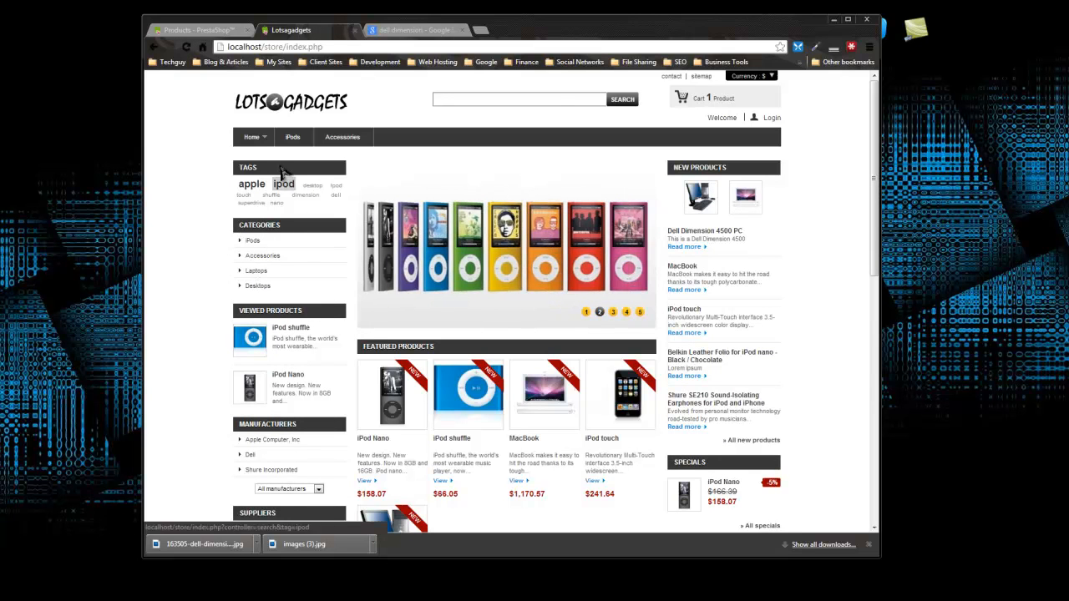
mouse_move(244, 137)
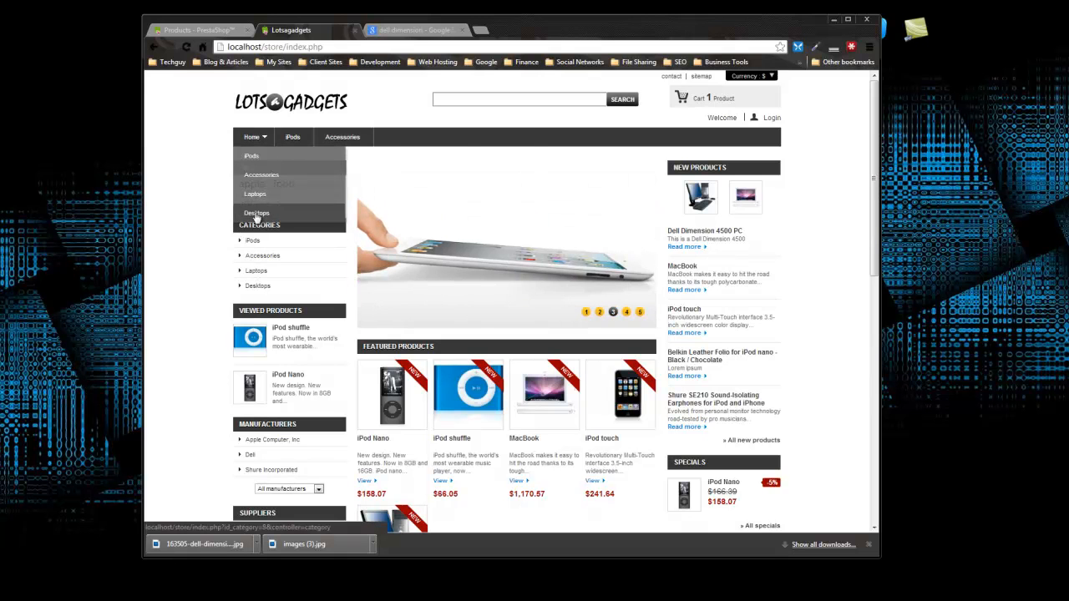
scroll(496, 310, down, 3)
scroll(497, 311, up, 3)
scroll(472, 306, down, 5)
scroll(693, 366, down, 2)
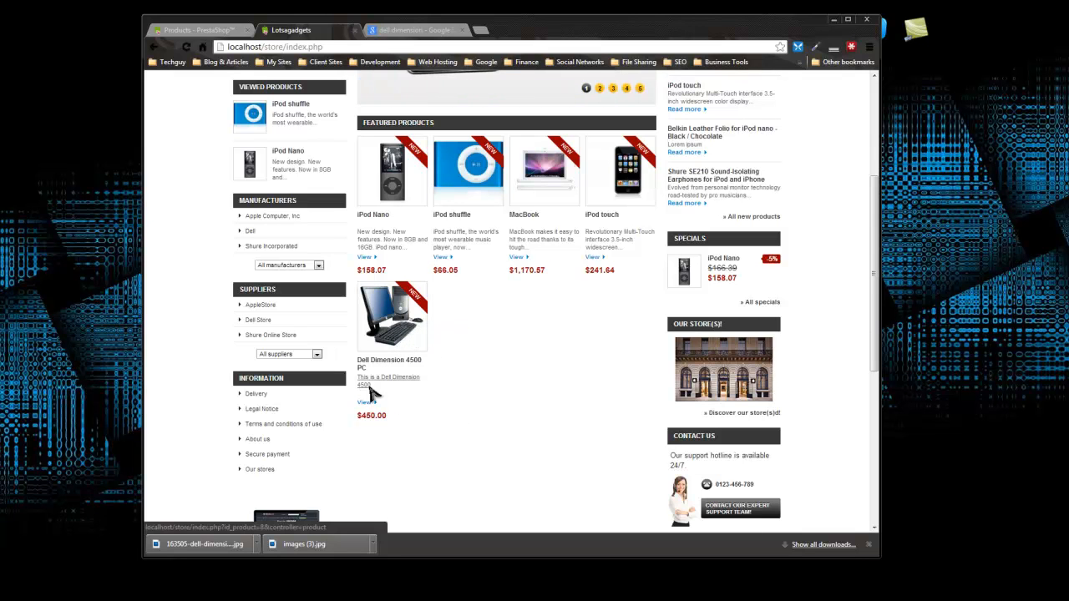
scroll(659, 345, up, 3)
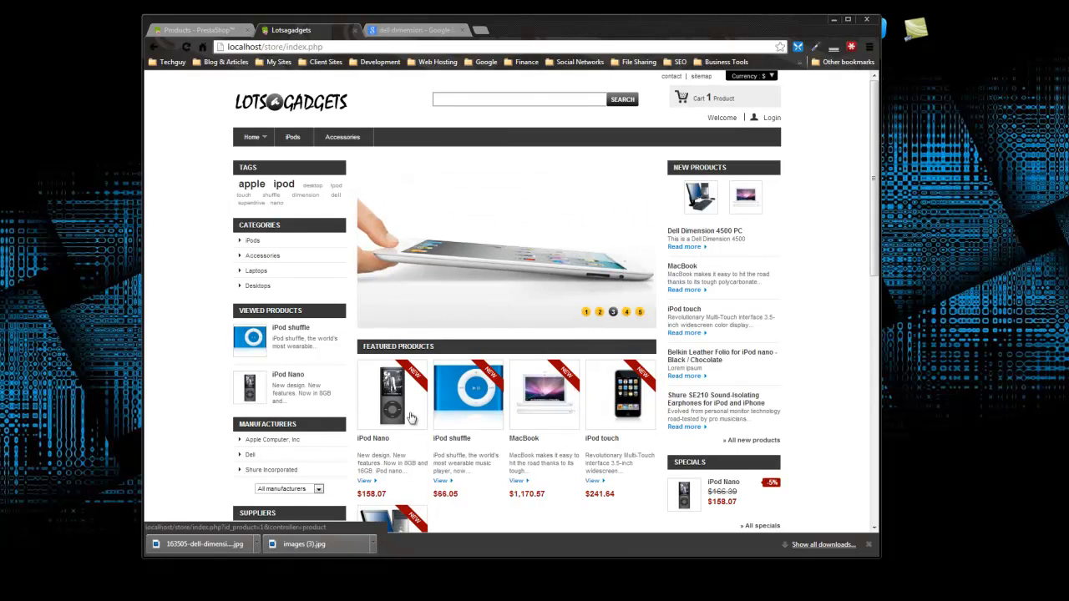
scroll(476, 454, down, 5)
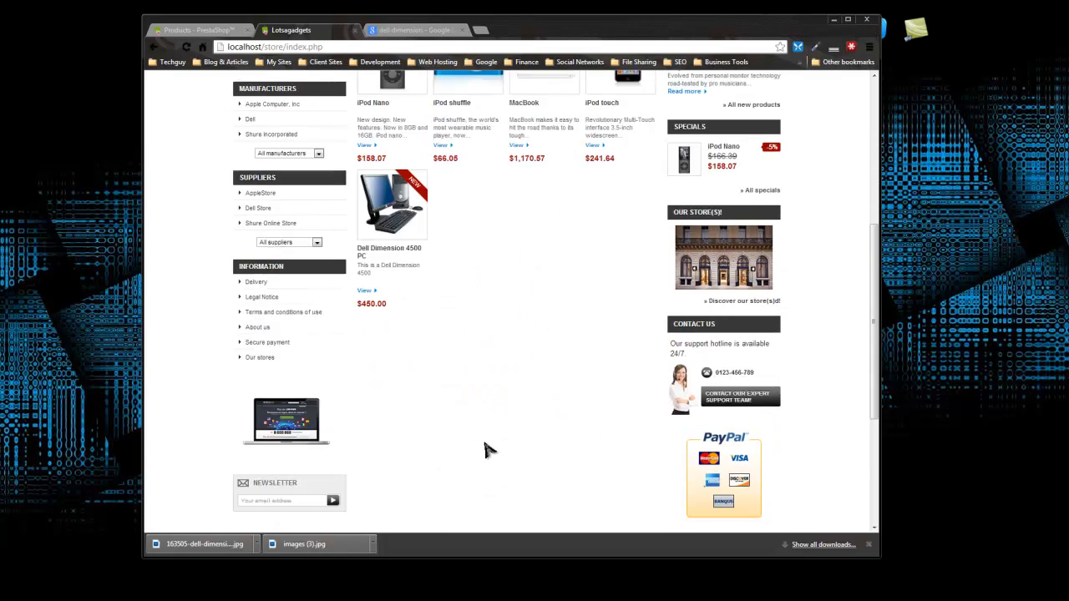
scroll(492, 442, up, 3)
scroll(493, 442, down, 2)
scroll(441, 341, up, 2)
Open the Dell Dimension 4500 PC page on the storefront, view the E521 picture enlarged and close the enlargement
click(384, 278)
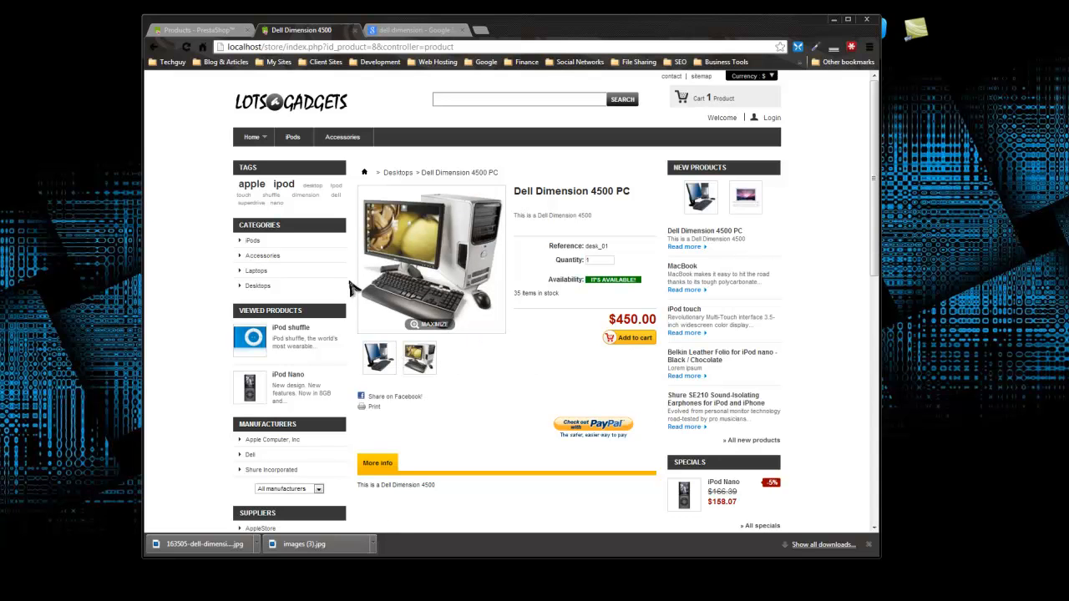
click(426, 324)
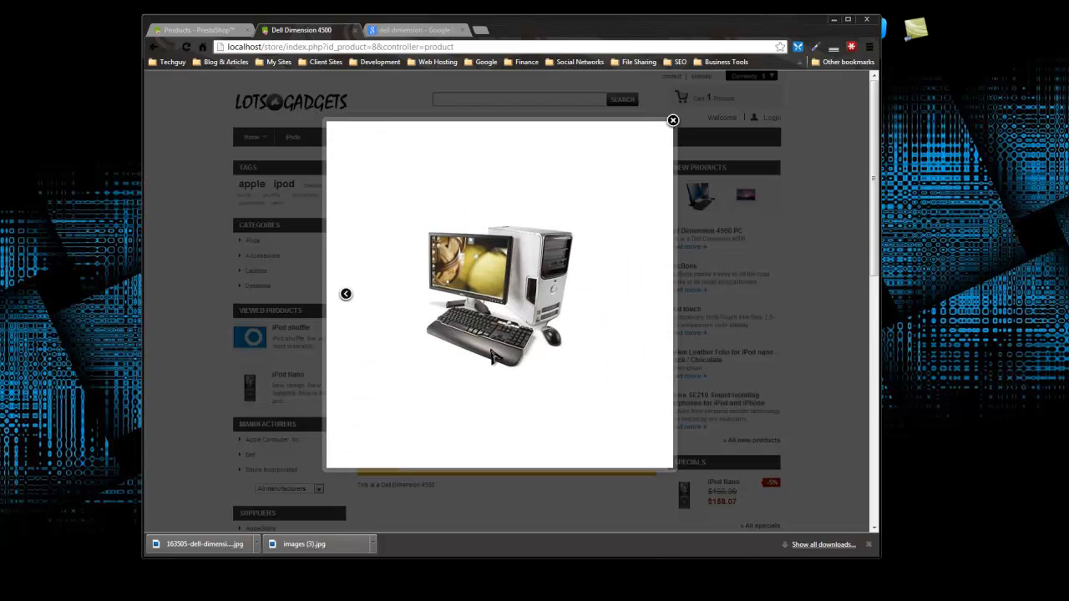
click(673, 122)
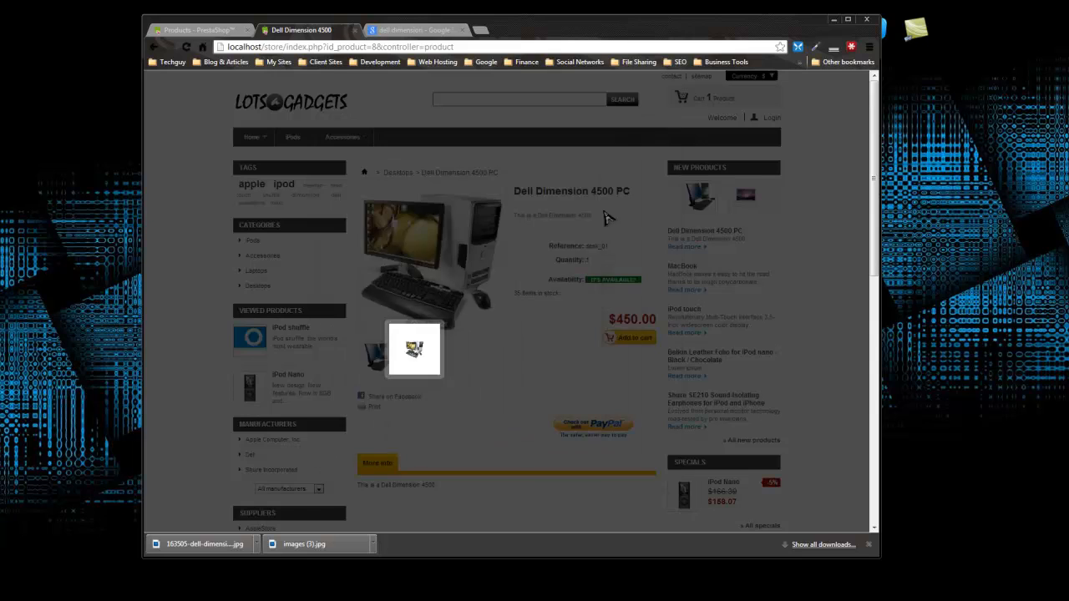
Browse the Dell Dimension 4500 PC's two pictures in the enlarged view, close it and review the product details and description
click(429, 324)
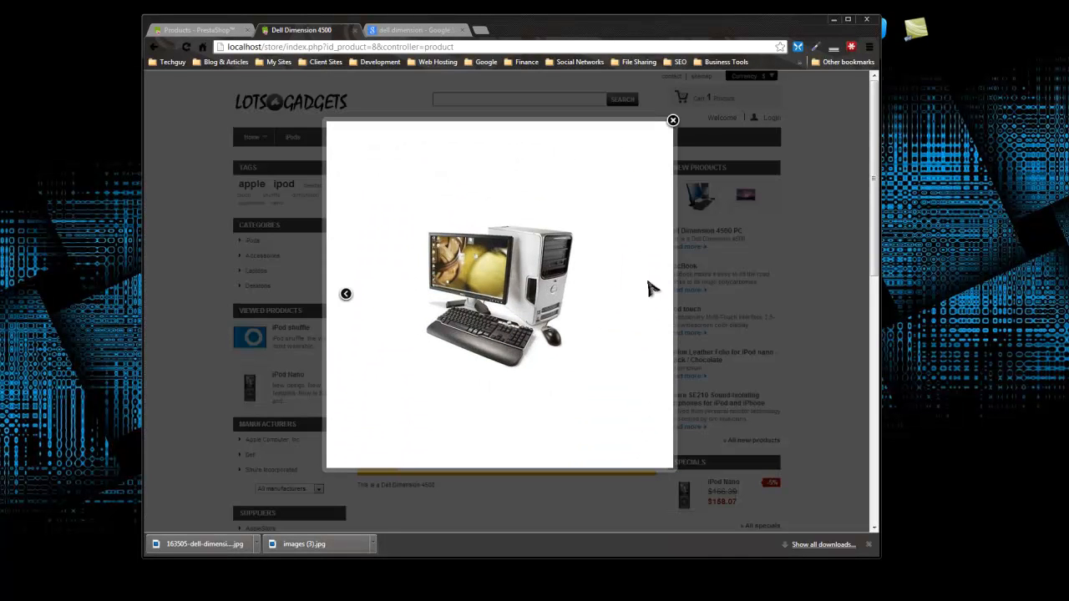
click(346, 296)
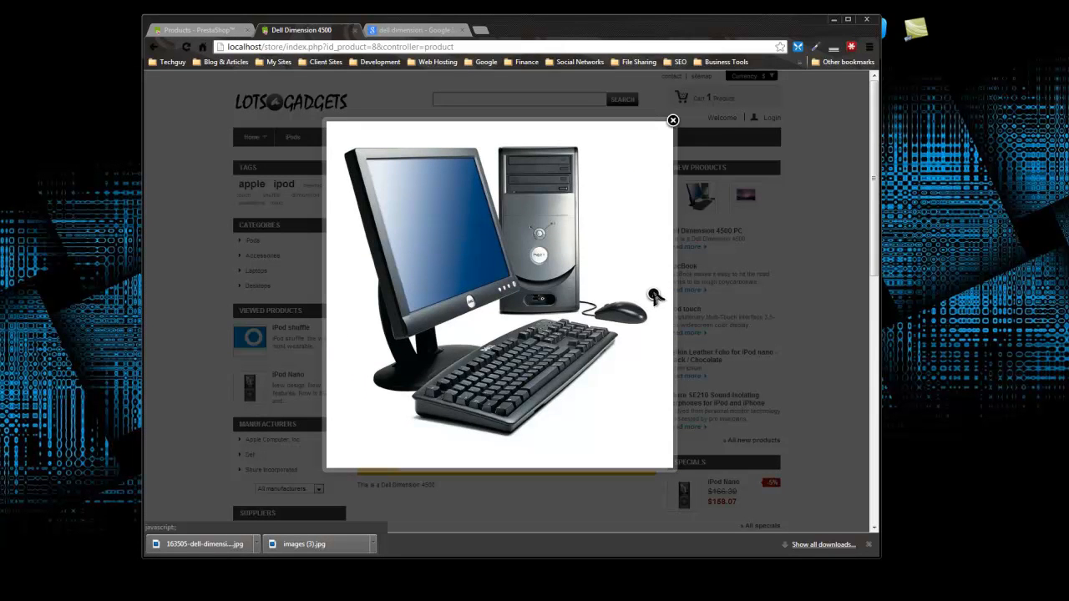
click(655, 296)
click(673, 122)
scroll(535, 275, down, 2)
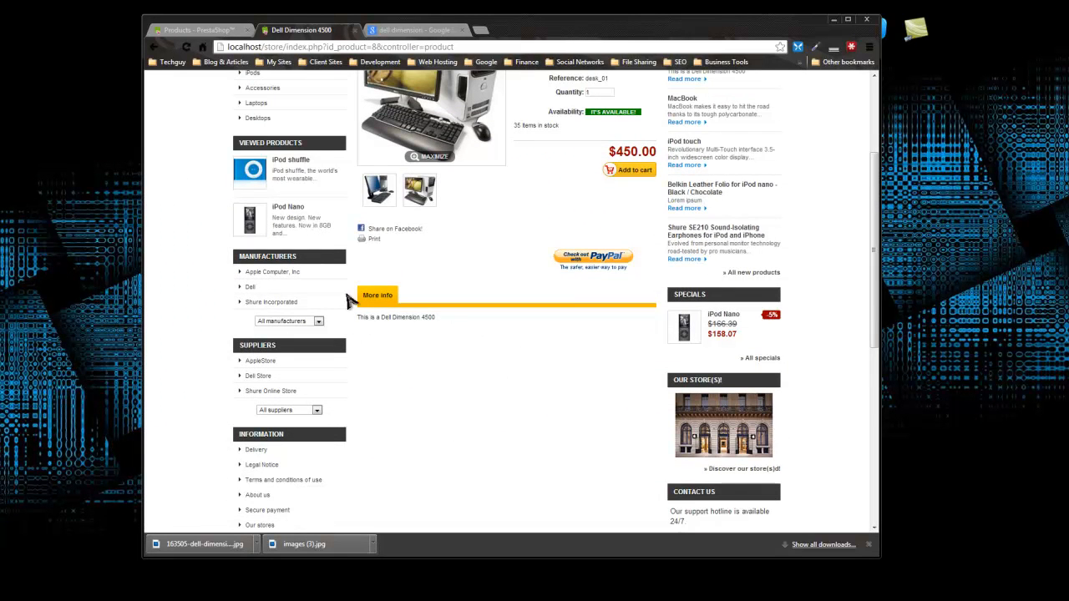
scroll(489, 285, up, 2)
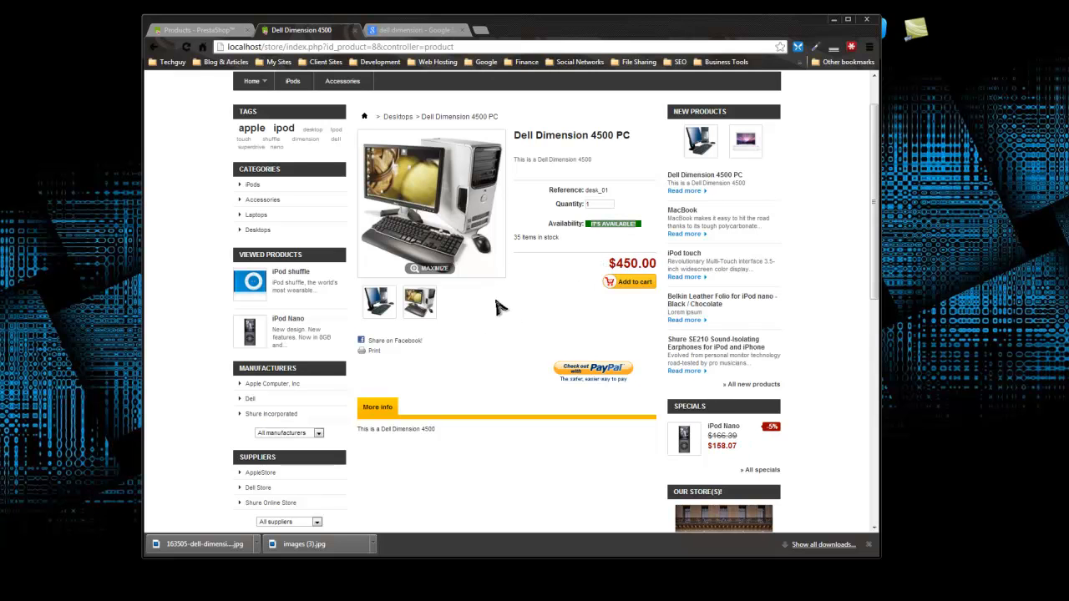
Add one Dell Dimension 4500 PC to the cart and remove the green iPod shuffle from the cart
click(637, 283)
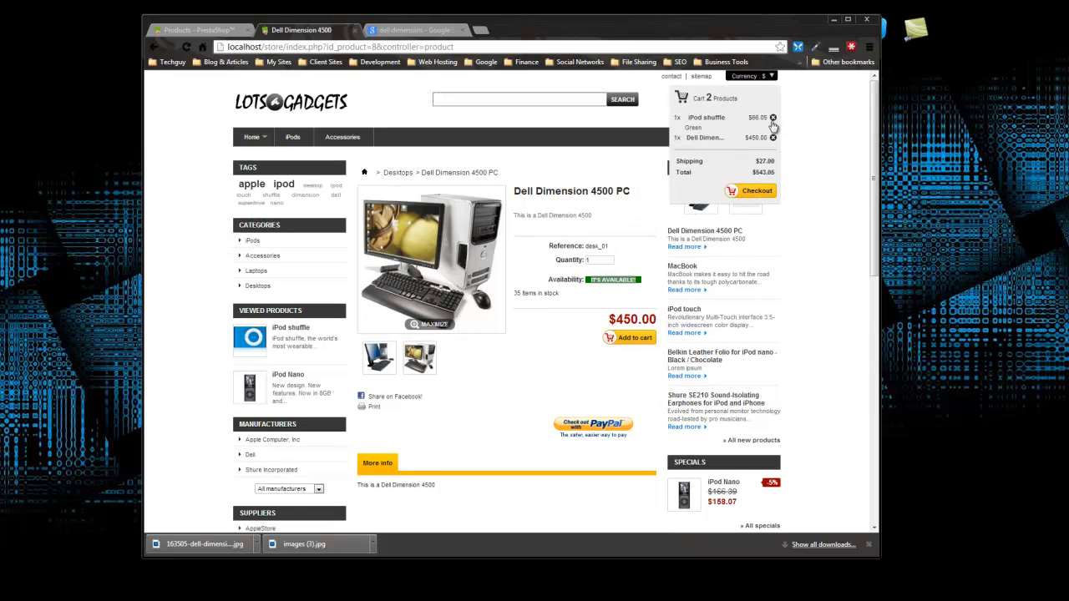
click(773, 118)
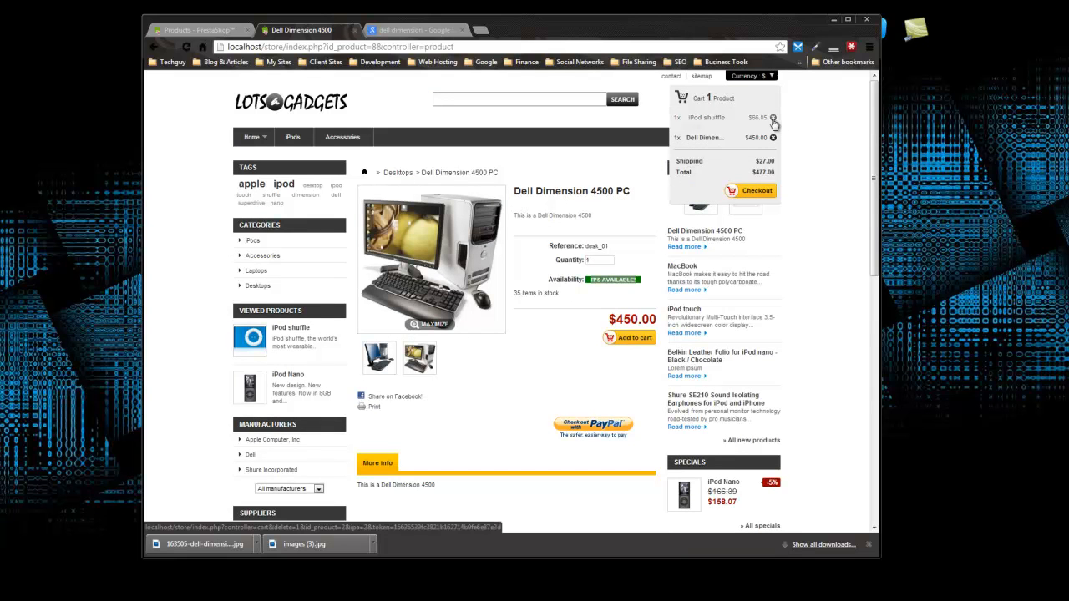